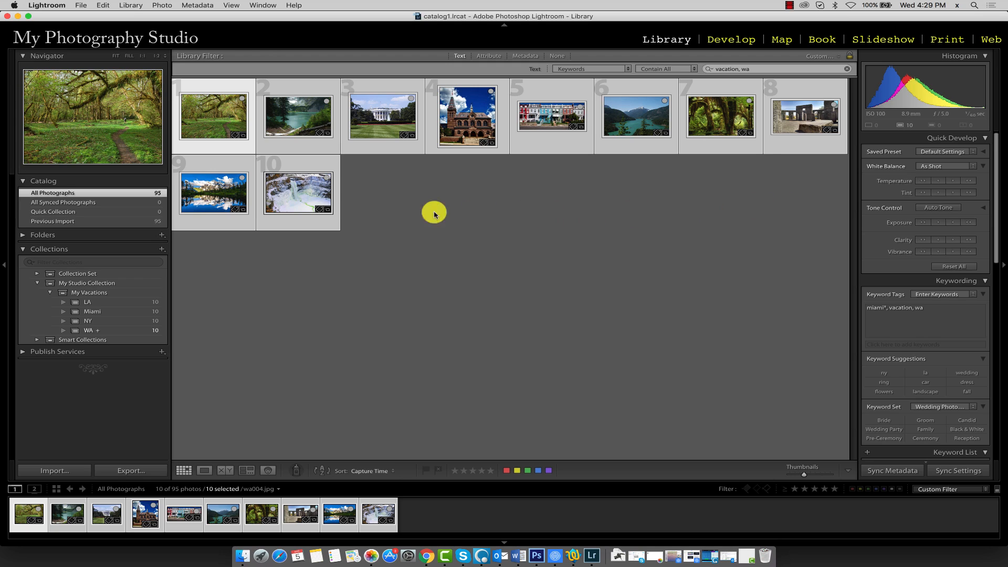
Create a collection set named "Landscape Shots" inside the My Studio Collection set
click(162, 250)
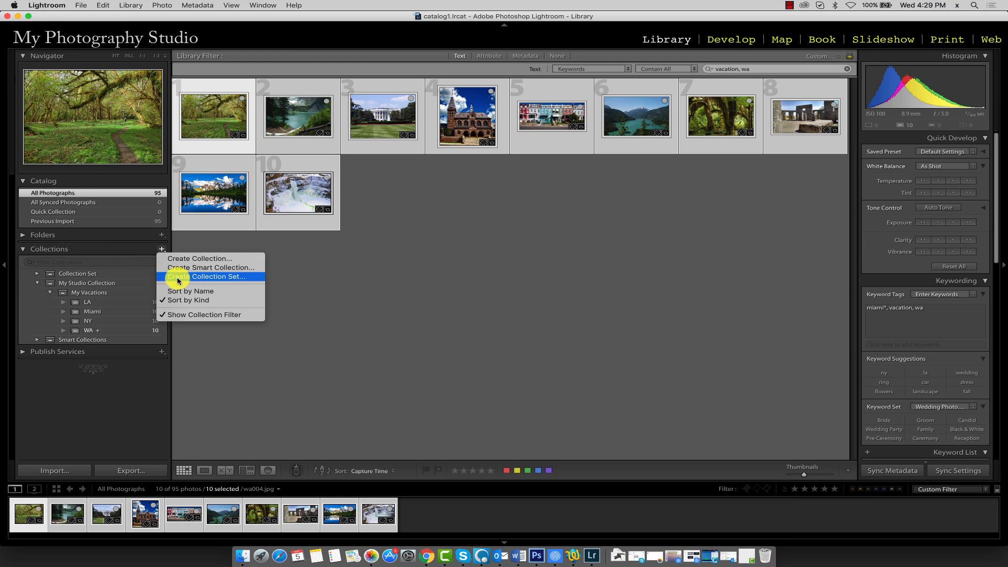
click(210, 277)
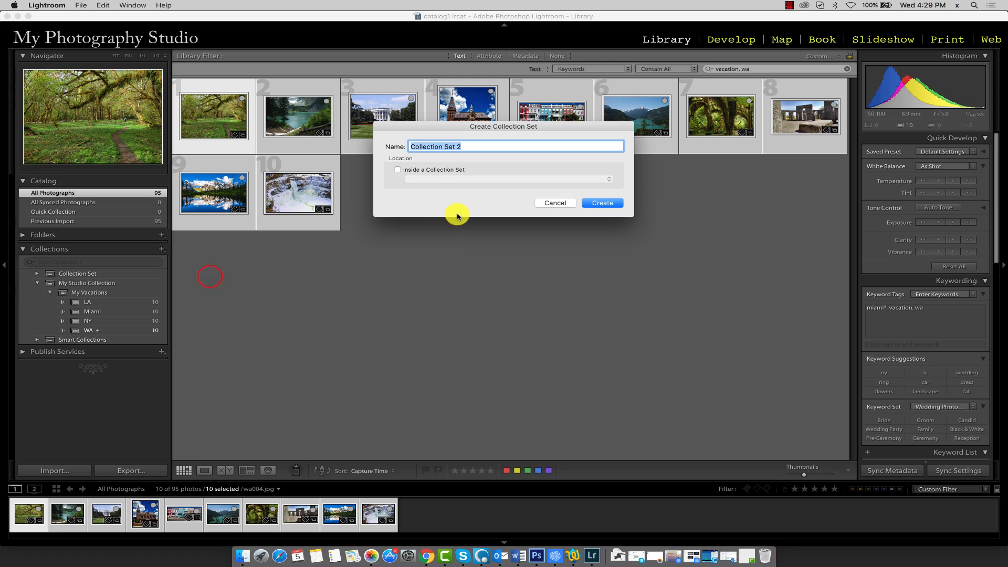
text(Landscape Shots)
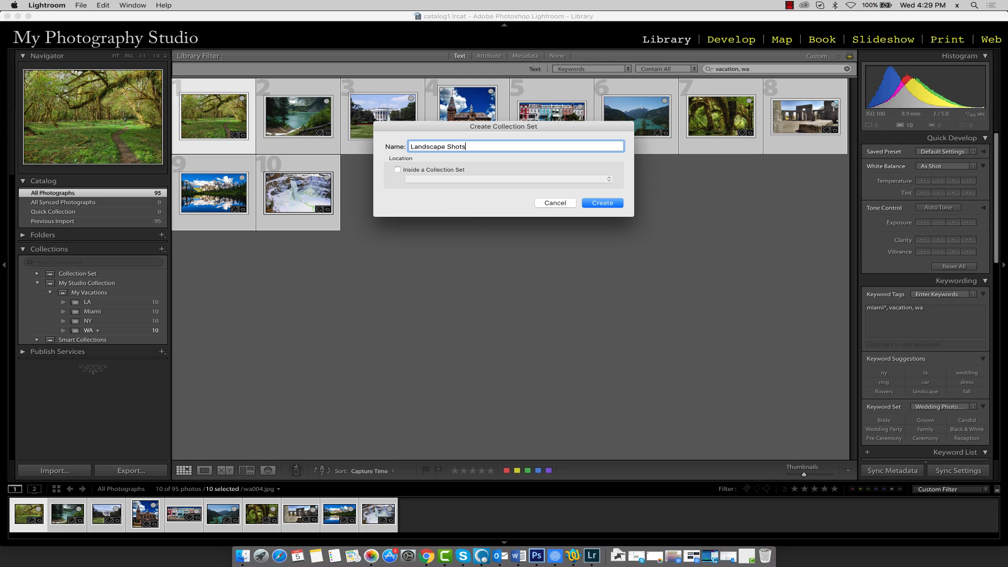
click(434, 170)
click(443, 179)
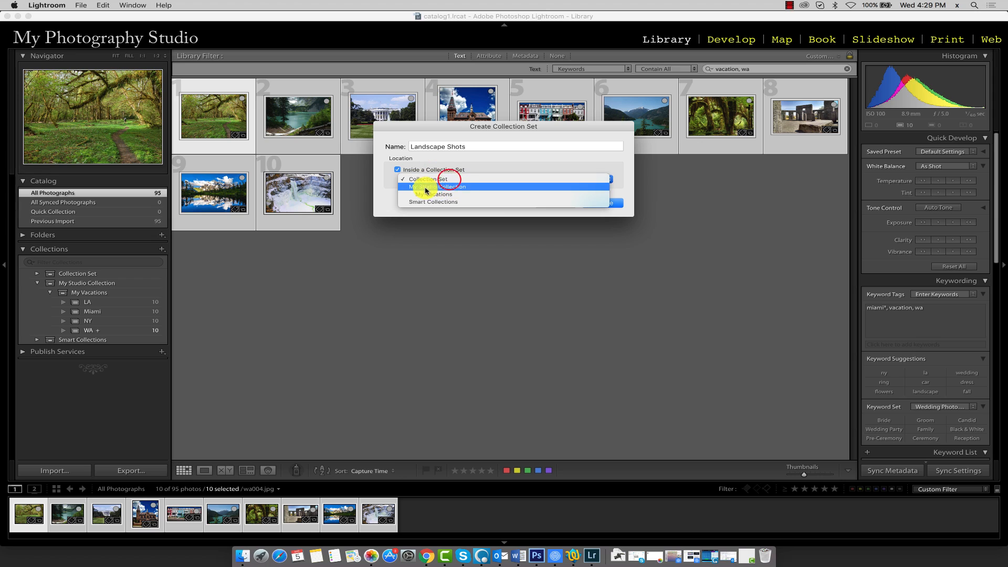
click(454, 187)
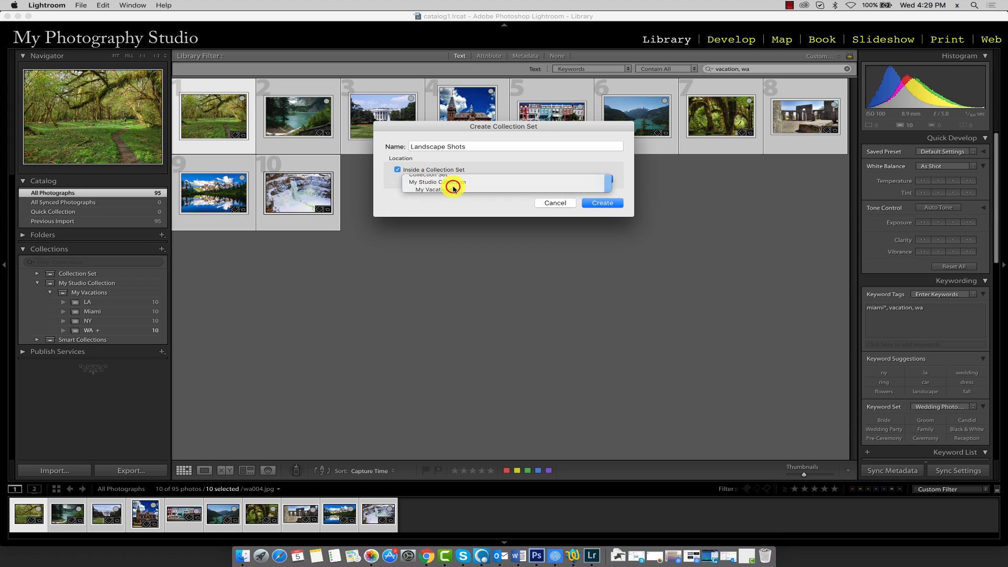
click(602, 210)
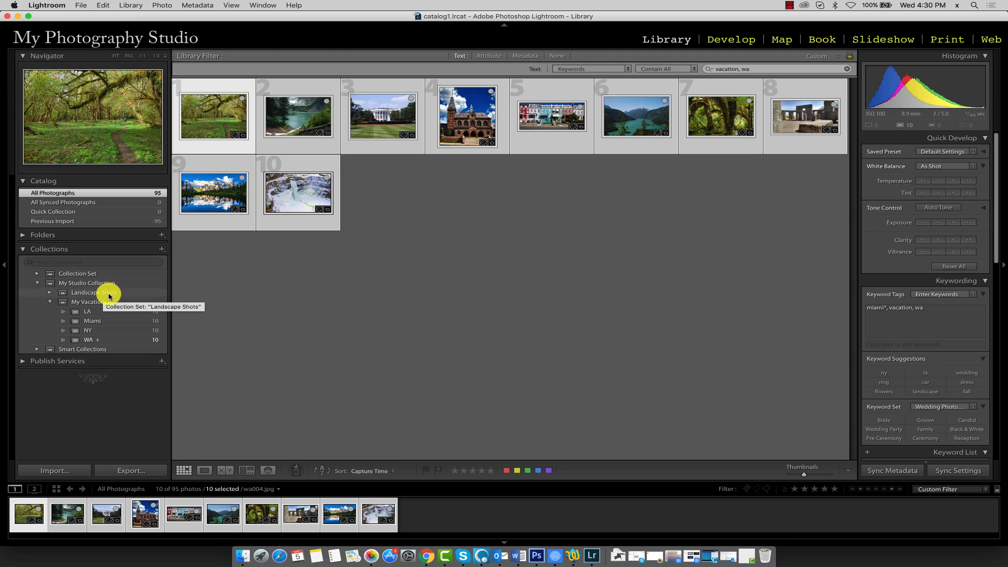
Create a collection named "Spring" inside the Landscape Shots set, without including the selected photos
right_click(97, 297)
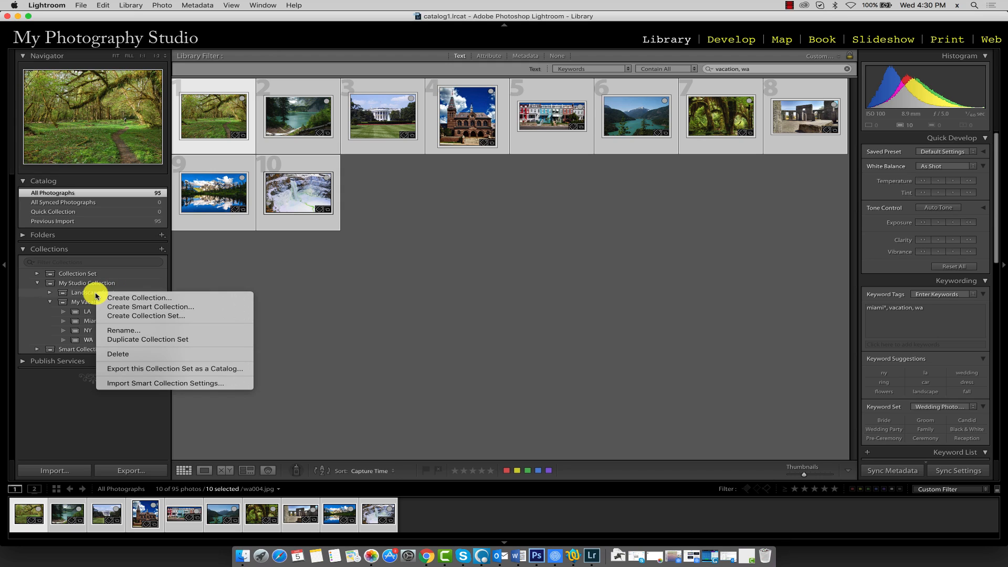
click(180, 297)
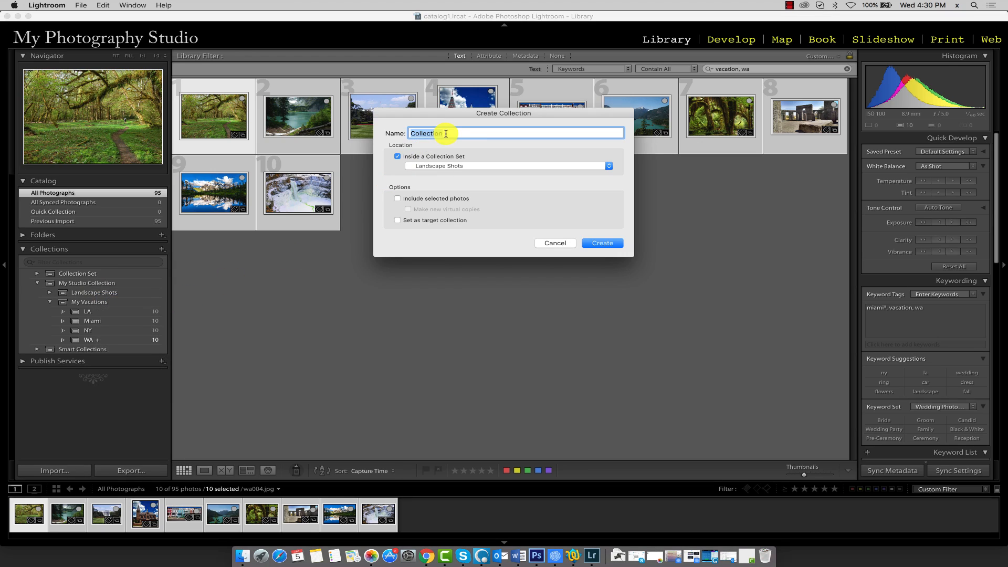
text(Spring)
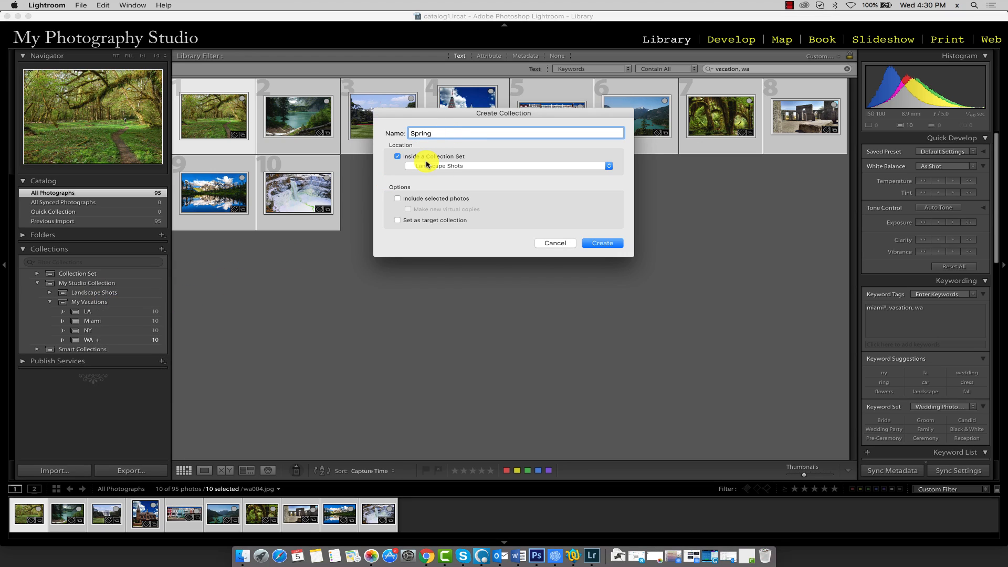
click(406, 160)
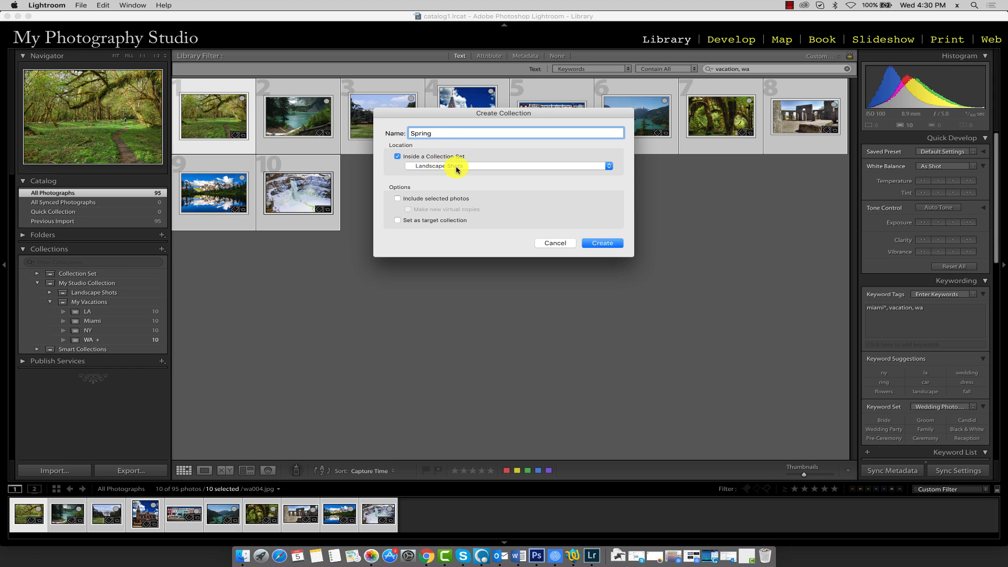
click(399, 160)
click(400, 158)
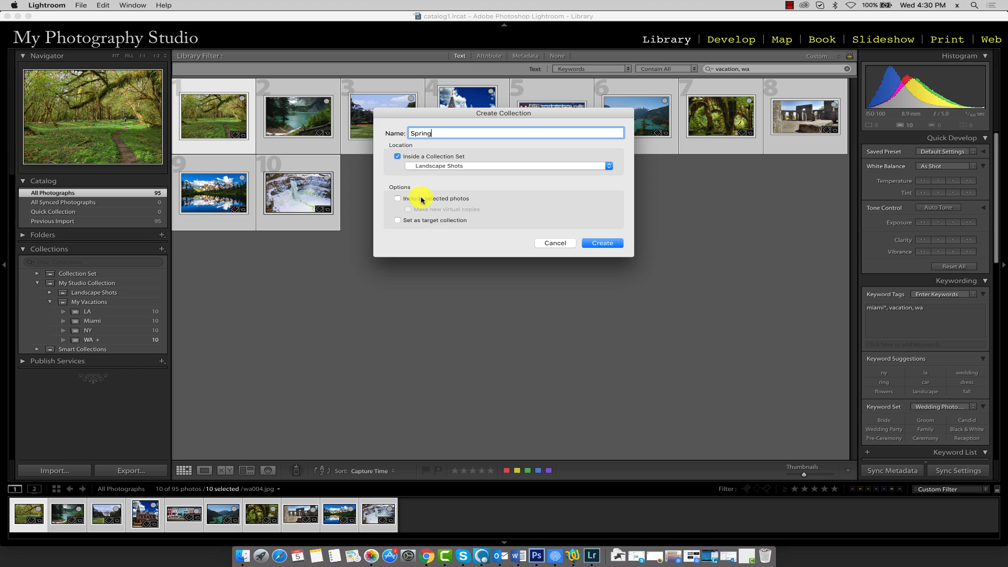
click(397, 198)
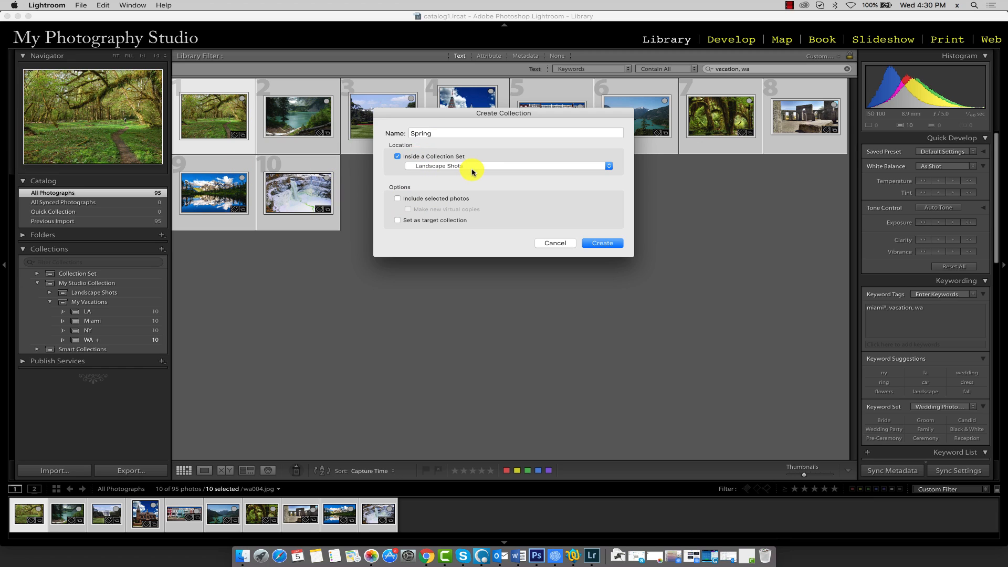
click(608, 244)
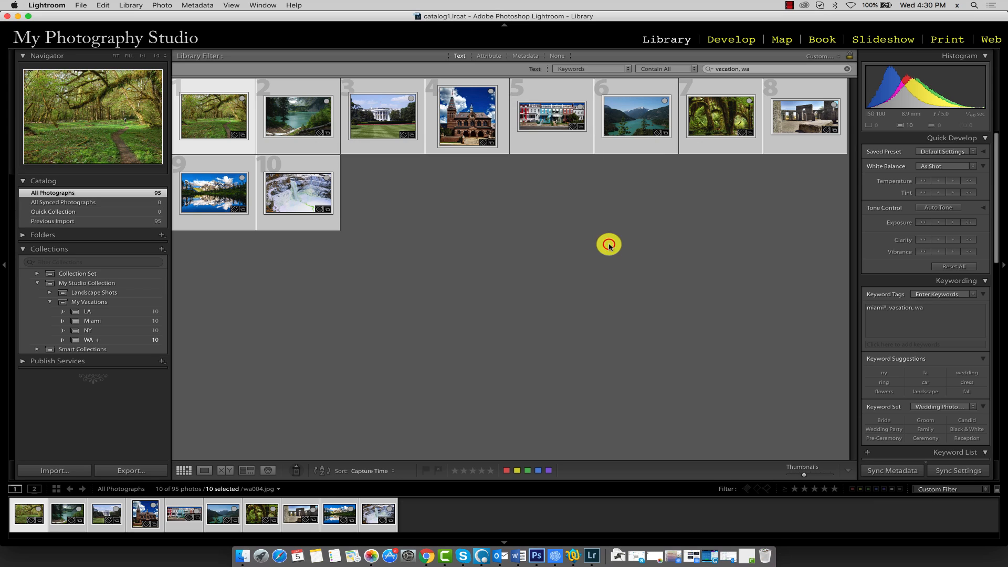
Create a collection named "Summer" inside the Landscape Shots set
right_click(105, 294)
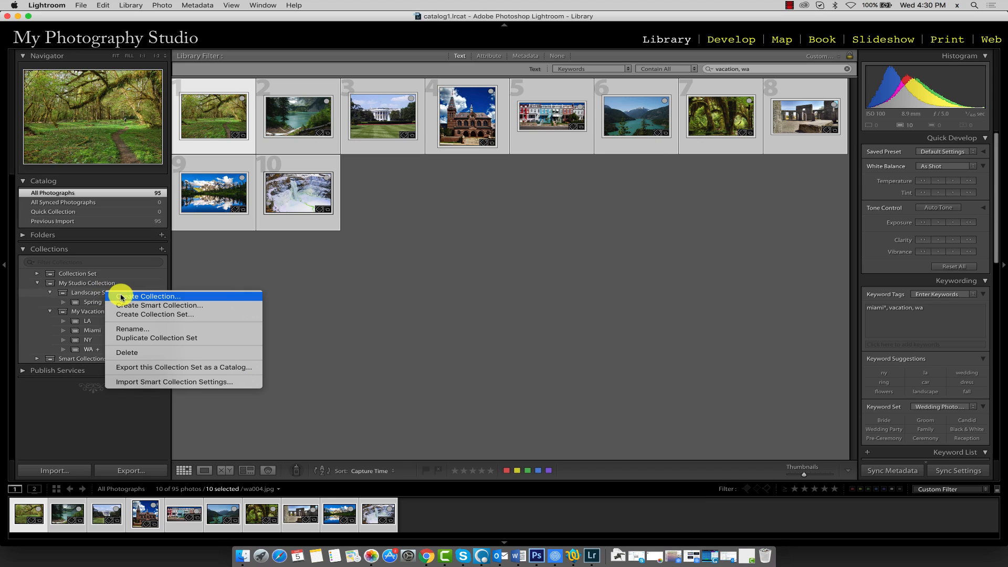
click(121, 295)
text(Summer)
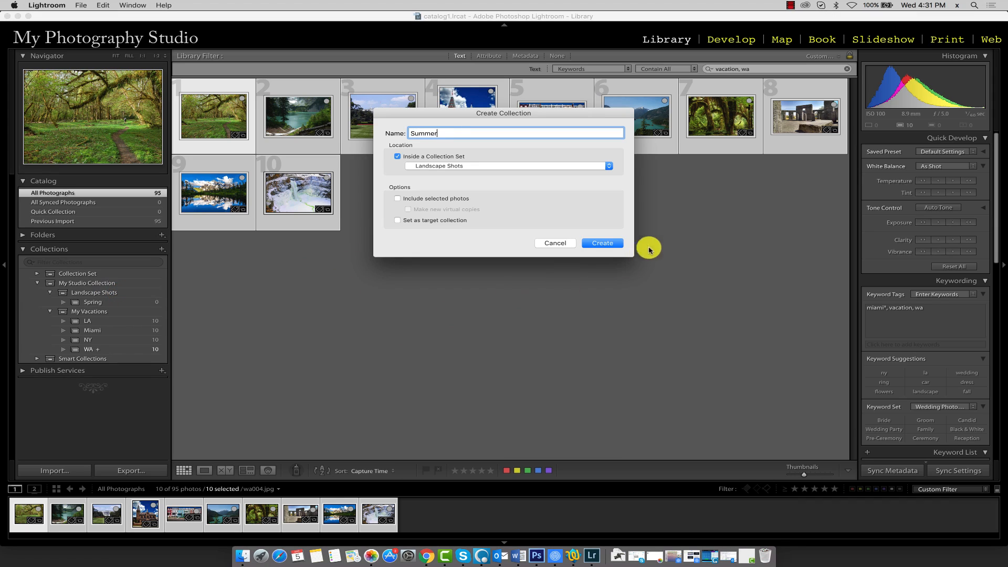
click(608, 244)
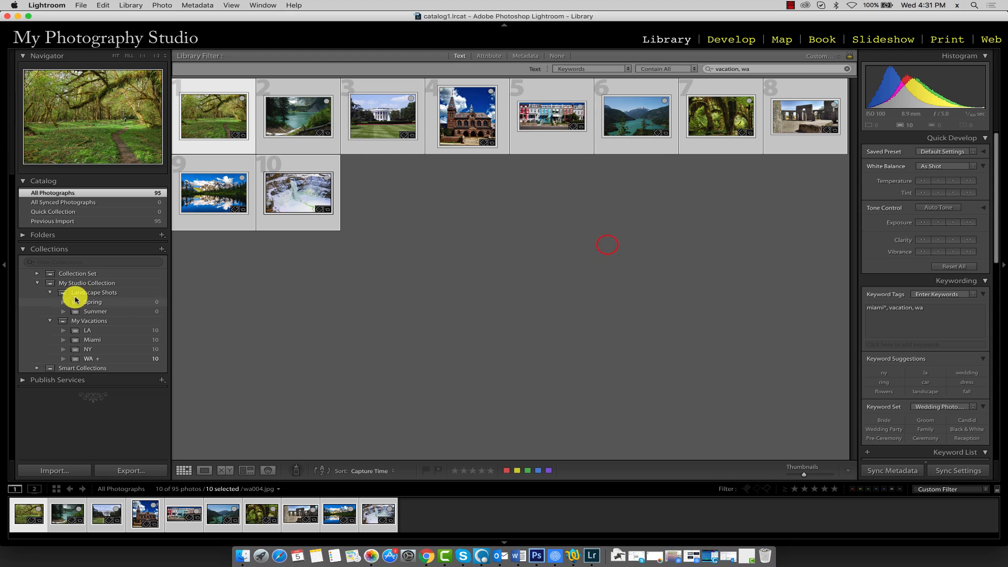
Create a collection named "Winter" inside the Landscape Shots set
right_click(99, 293)
click(123, 298)
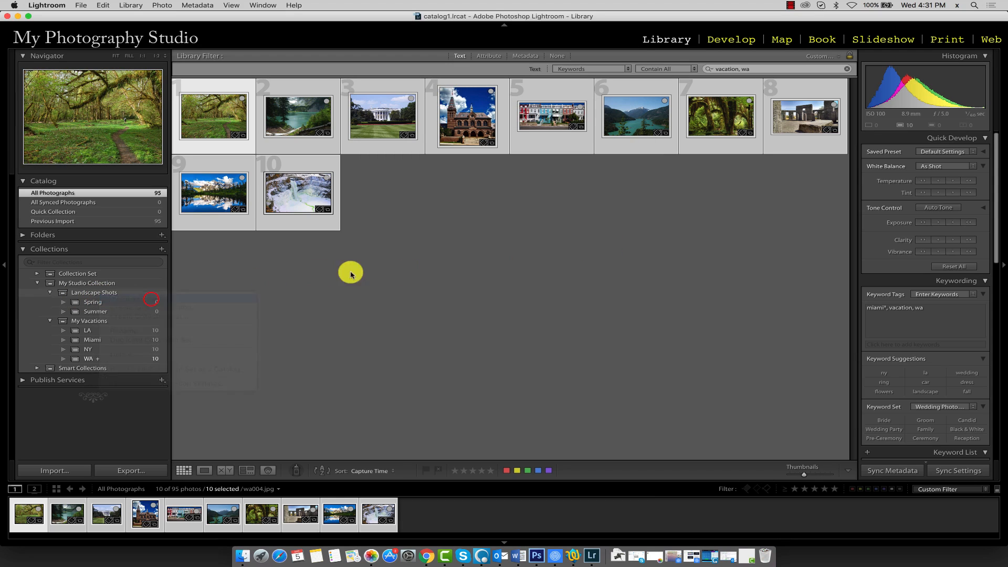
text(Winter)
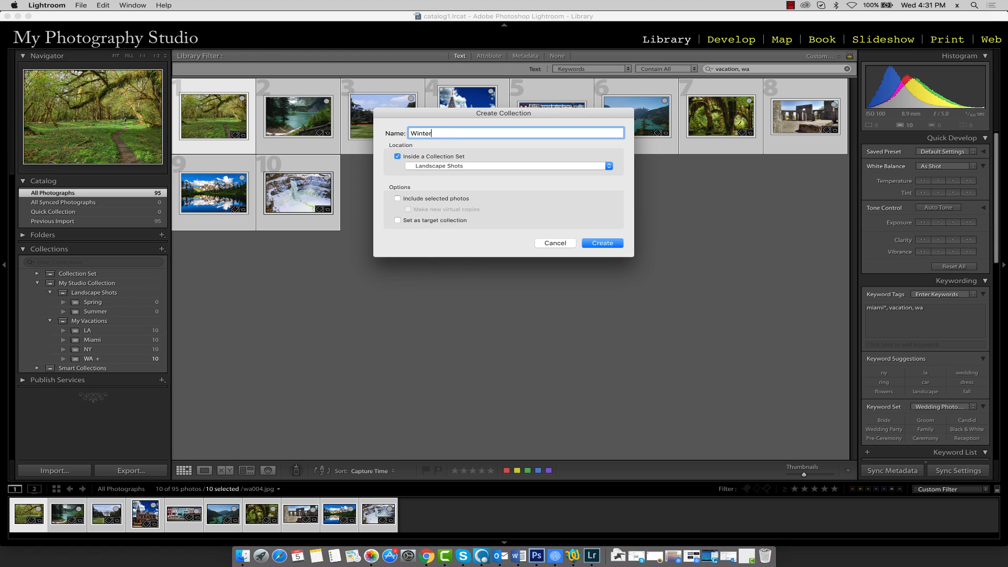
click(601, 244)
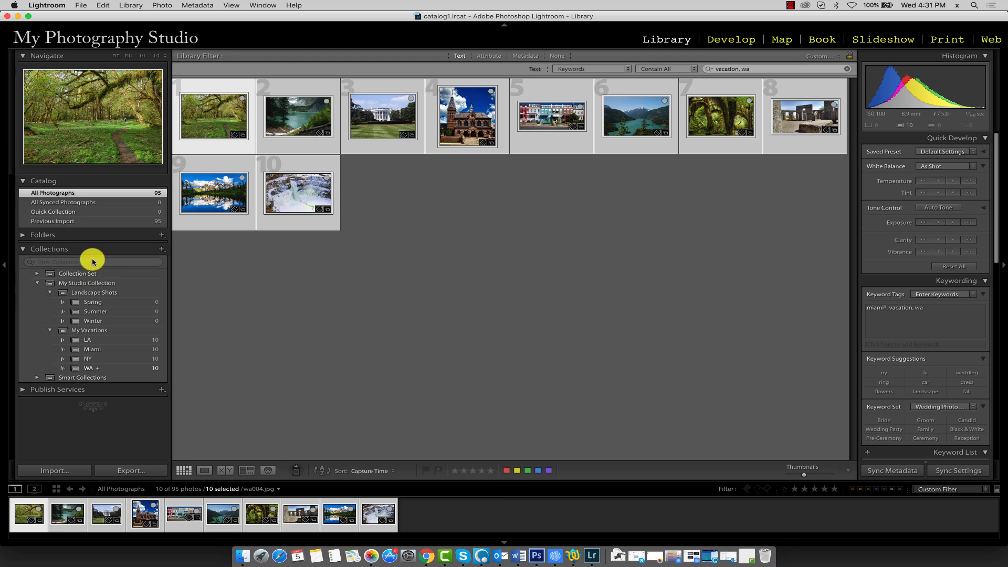
Create a collection named "Fall" inside the Landscape Shots set
right_click(91, 293)
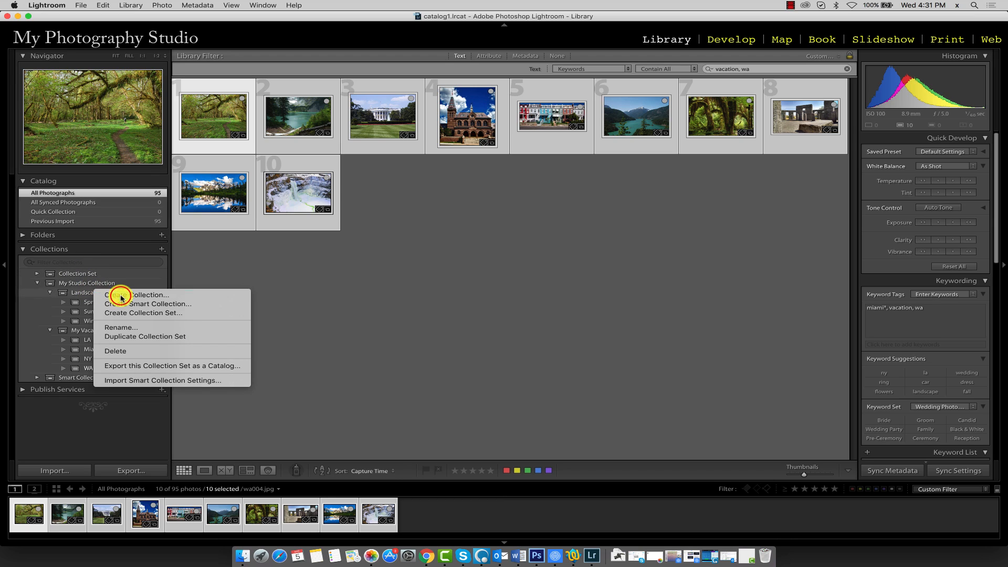
click(120, 295)
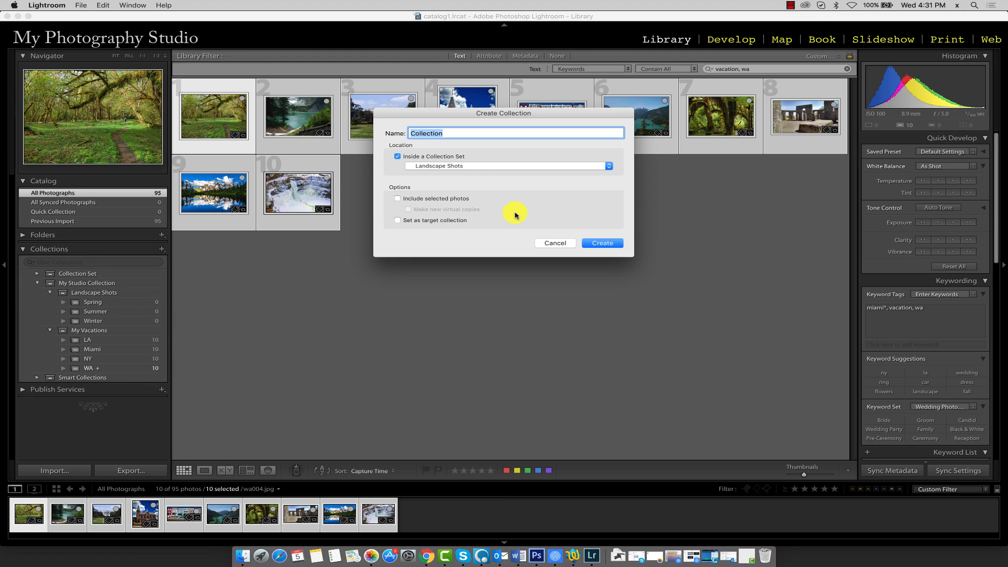
text(Fall)
click(603, 244)
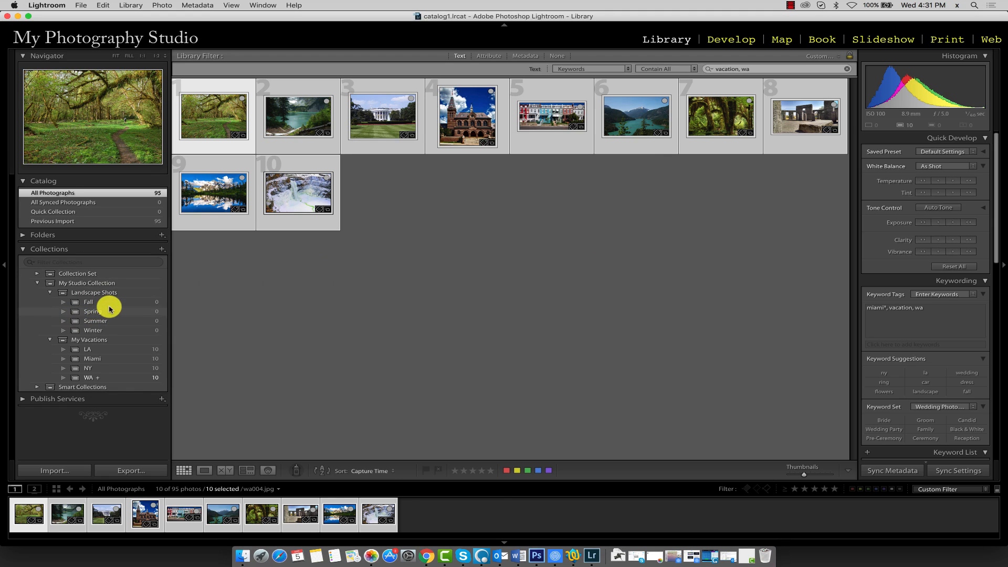
Set the Fall collection in Landscape Shots as the target collection
click(110, 303)
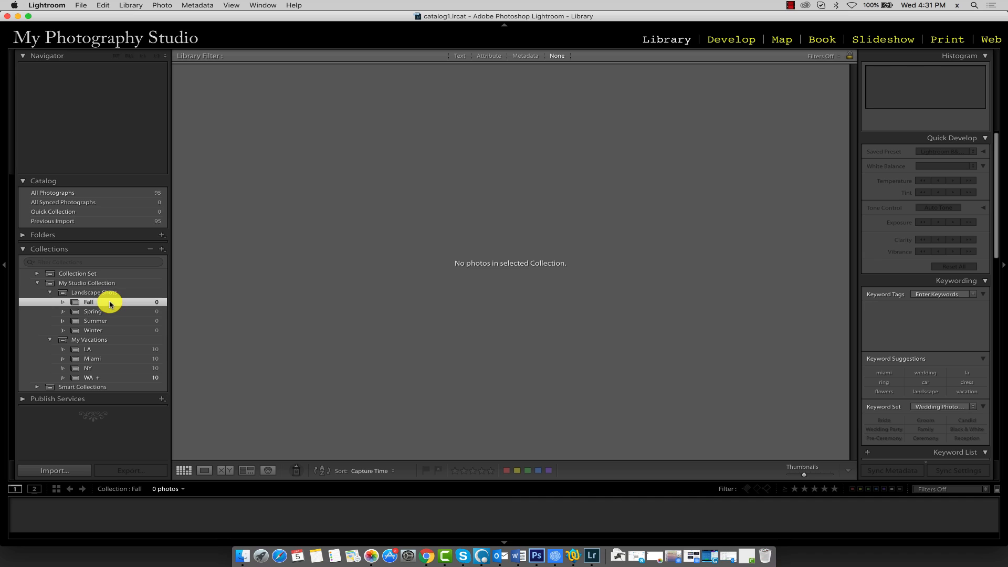
right_click(110, 303)
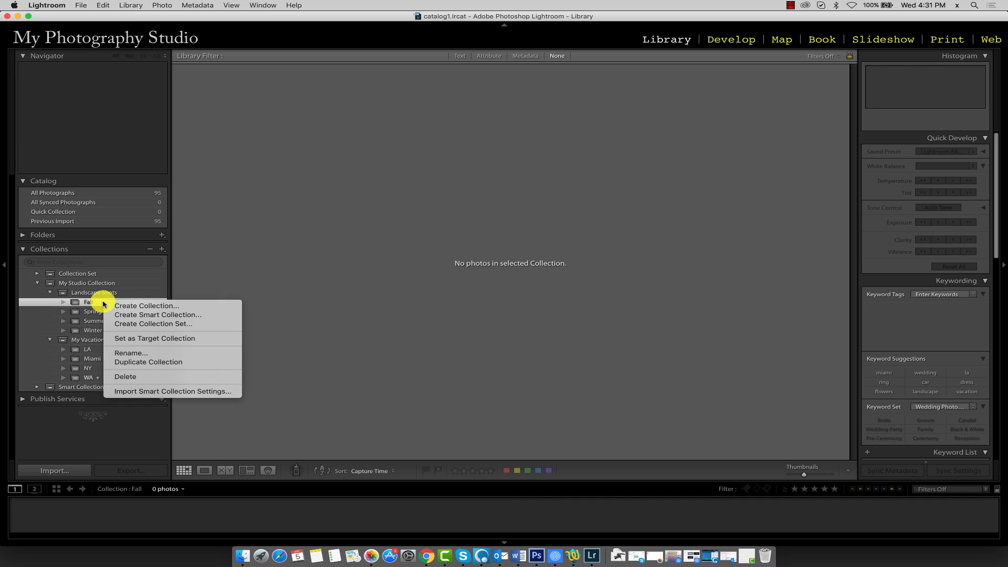
click(146, 339)
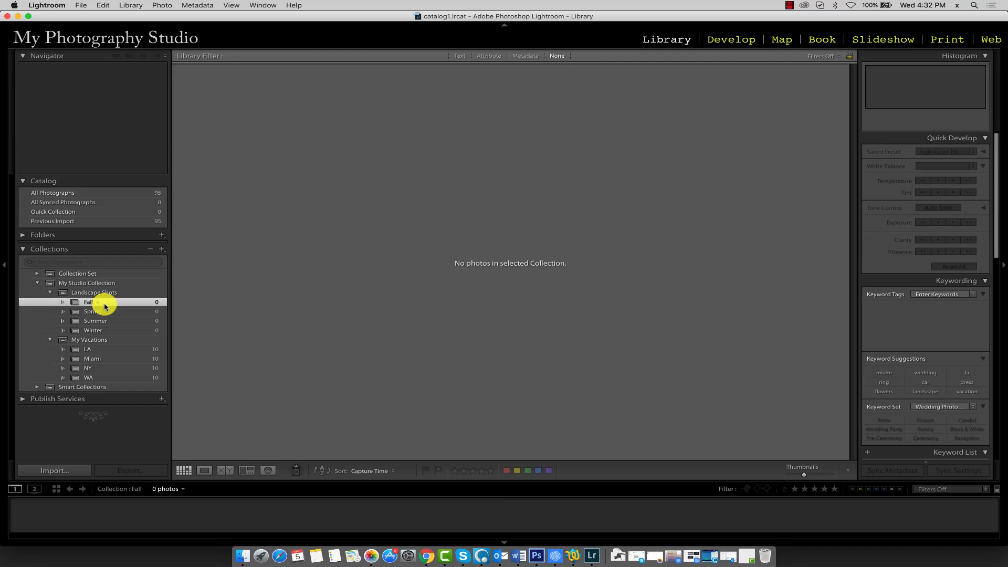
Filter All Photographs by the keywords "landscape, fall" and add all matching photos to the Fall target collection
click(52, 196)
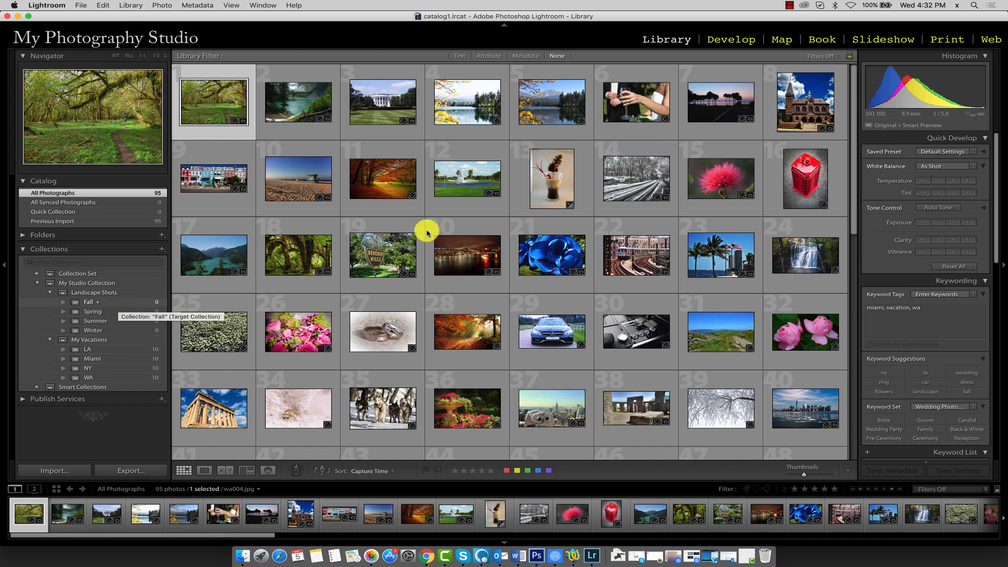
click(461, 58)
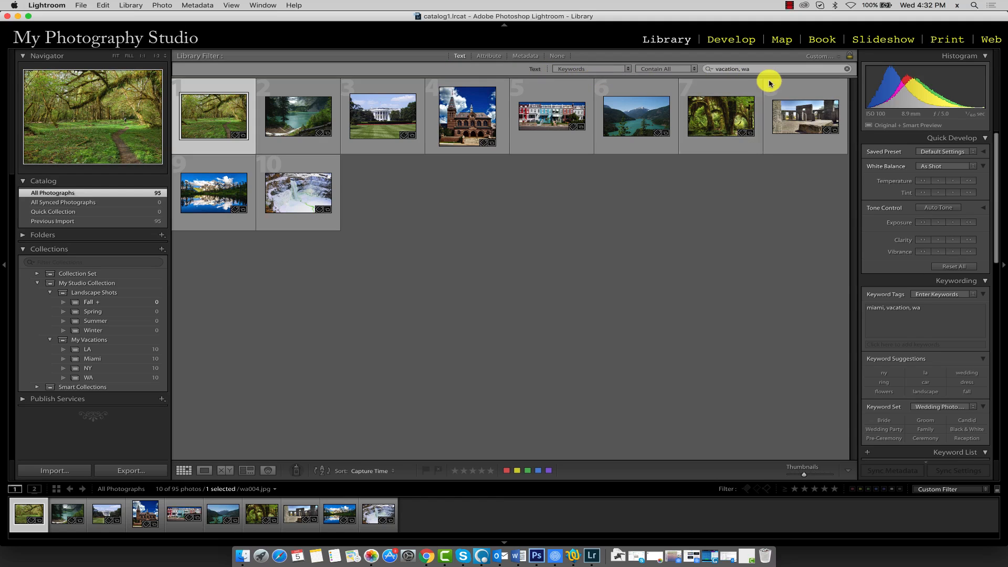
click(727, 70)
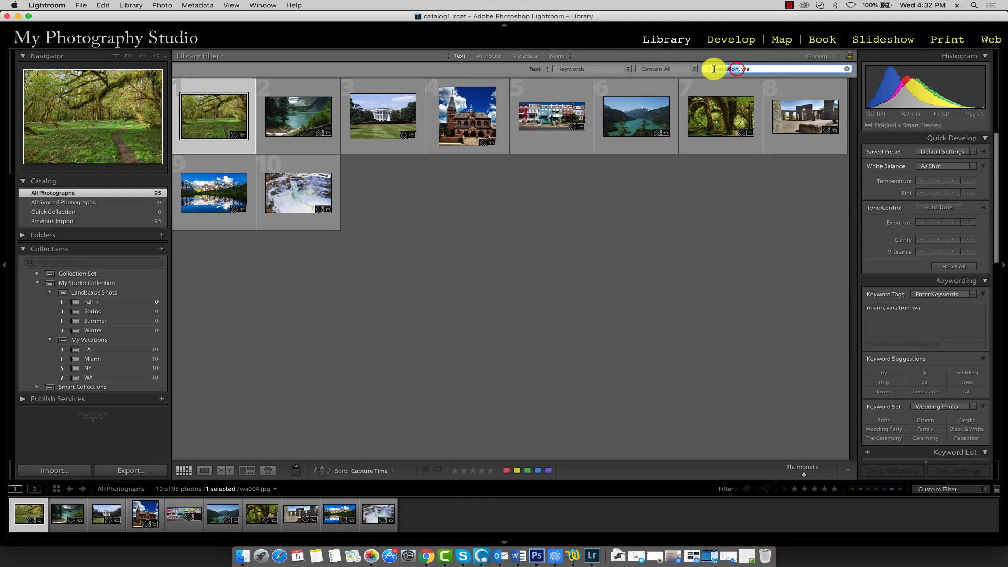
double_click(737, 68)
text(landscape)
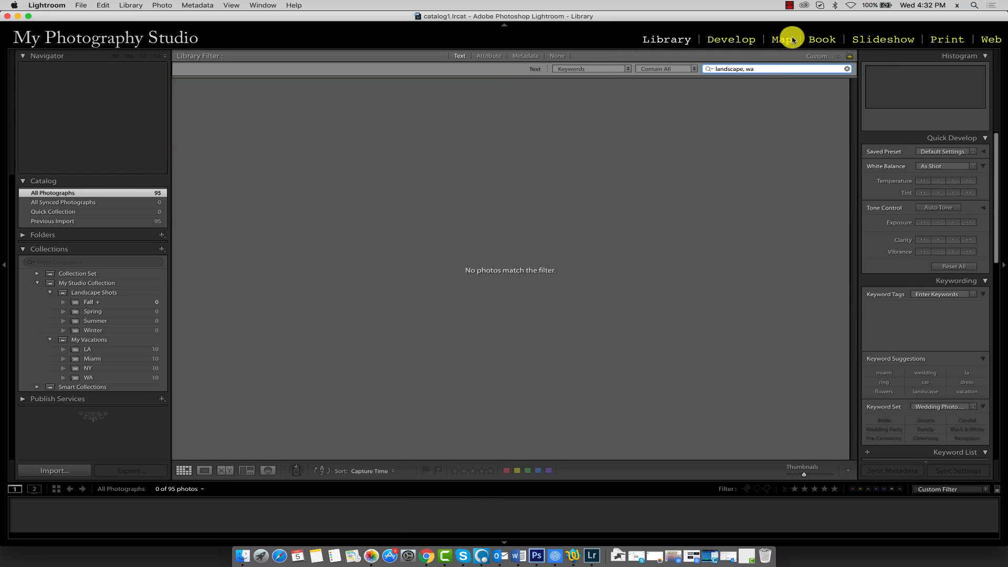
click(746, 70)
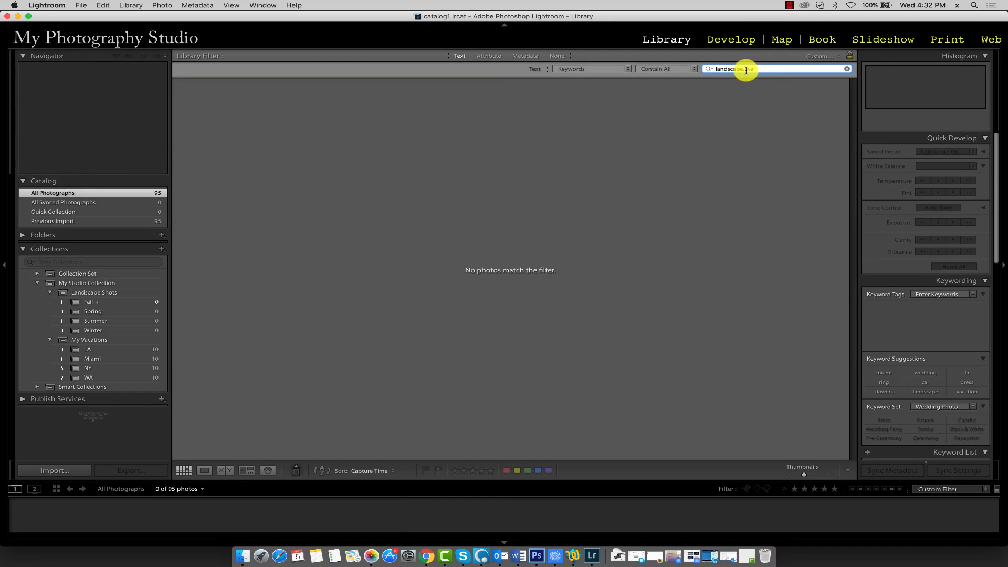
key(BackSpace)
text(fall)
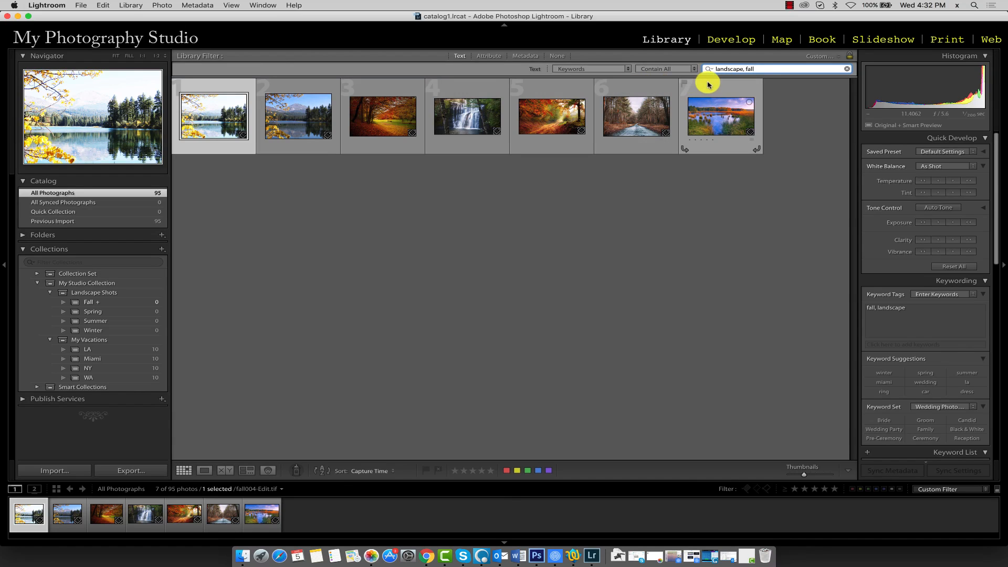
key(super+a)
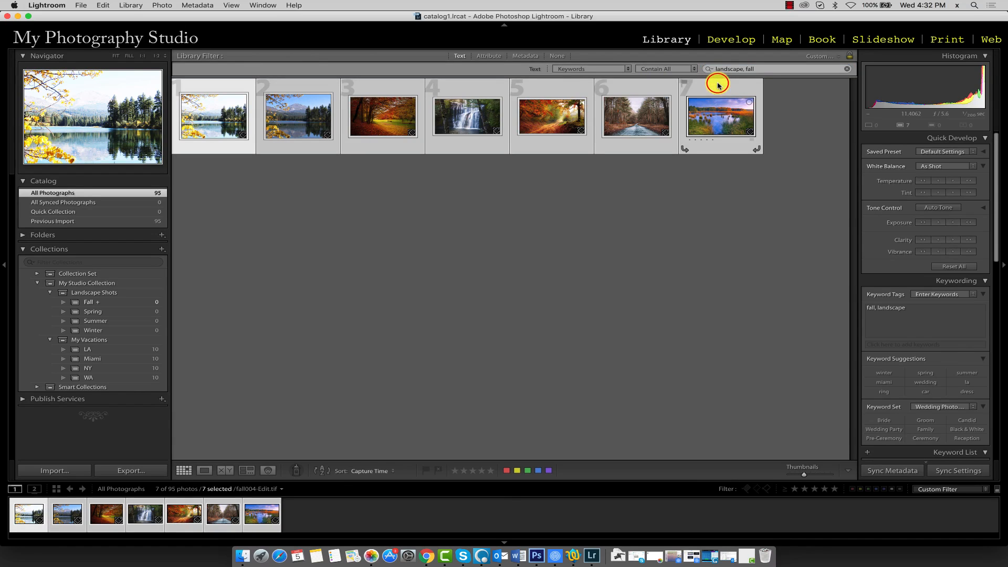
key(b)
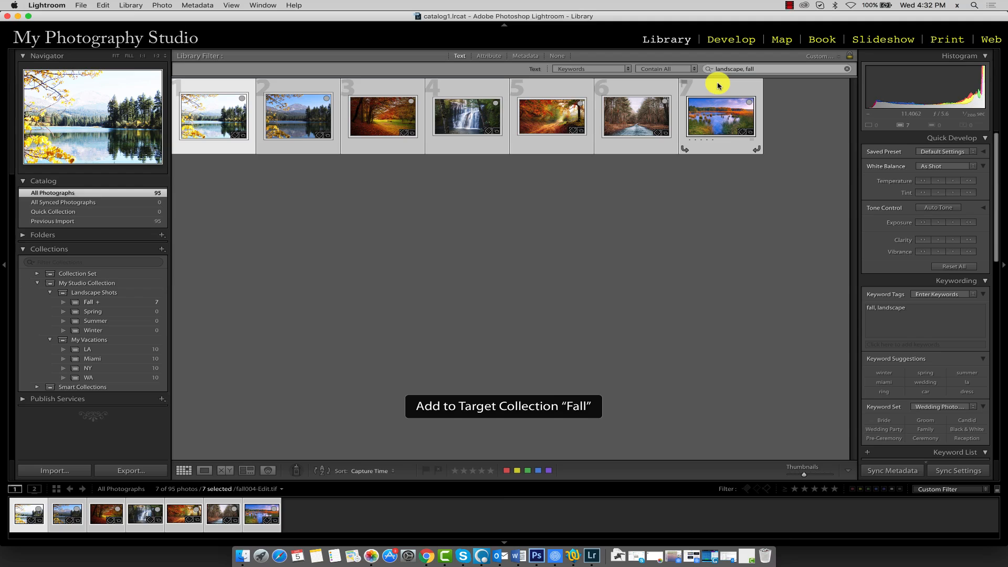
Set the Spring collection in Landscape Shots as the target collection
right_click(110, 314)
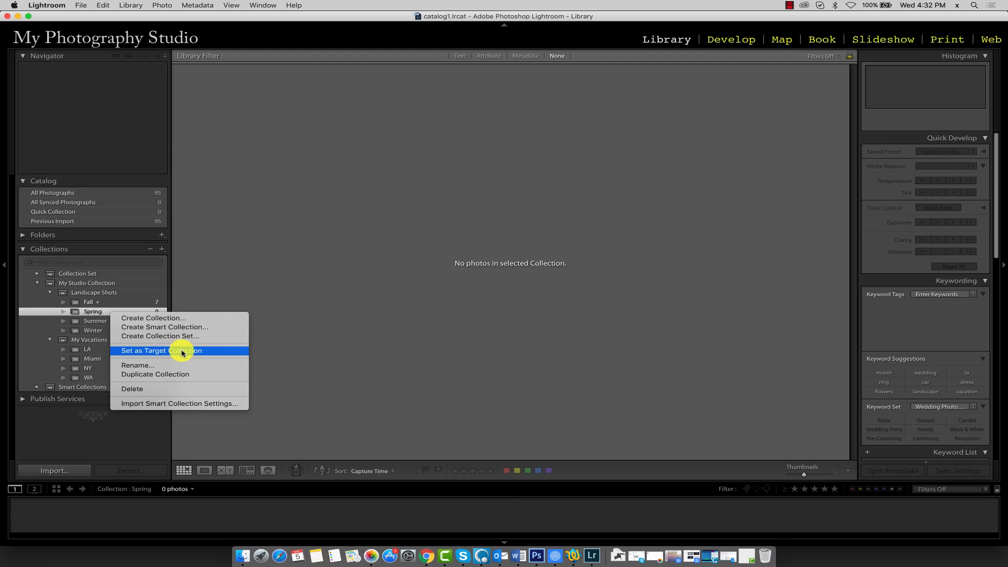
click(165, 351)
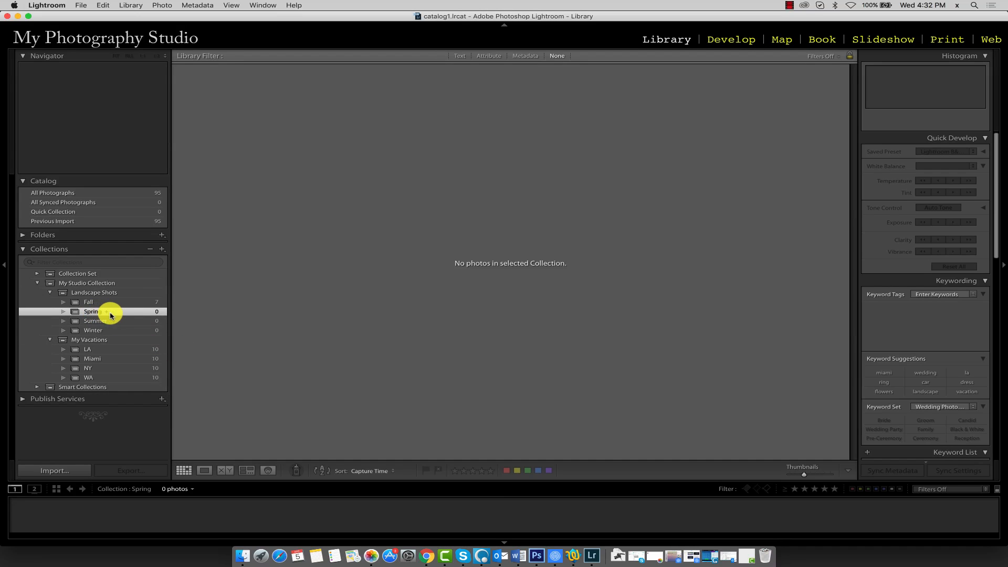
Filter All Photographs by the keywords "landscape, spring" and add all matching photos to the Spring target collection
click(59, 194)
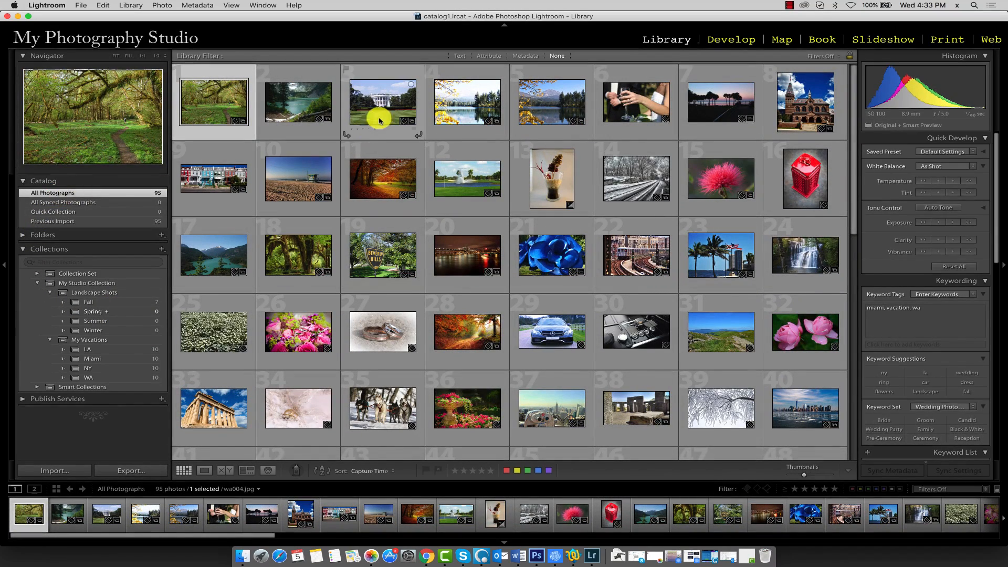
click(460, 56)
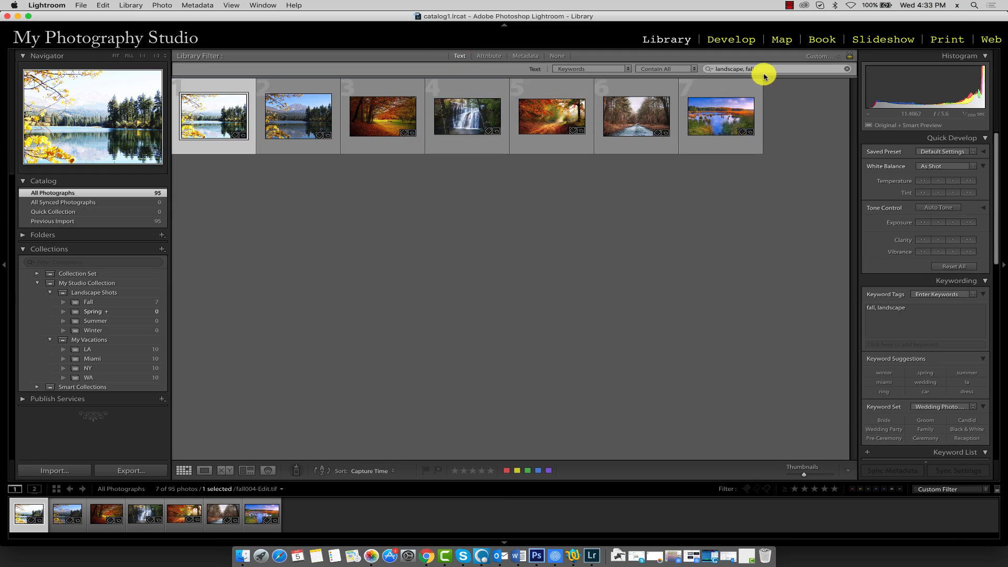
click(745, 69)
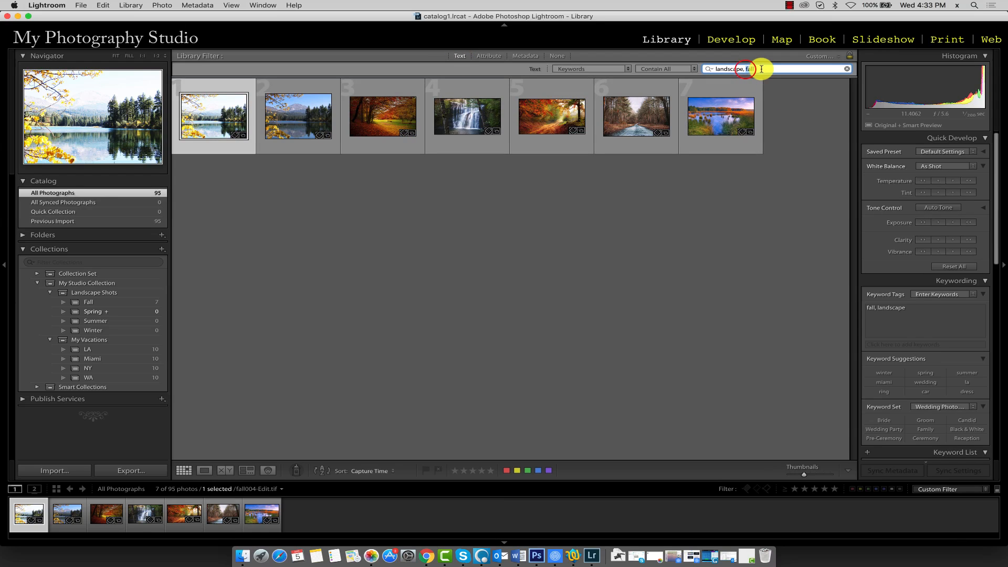
double_click(762, 68)
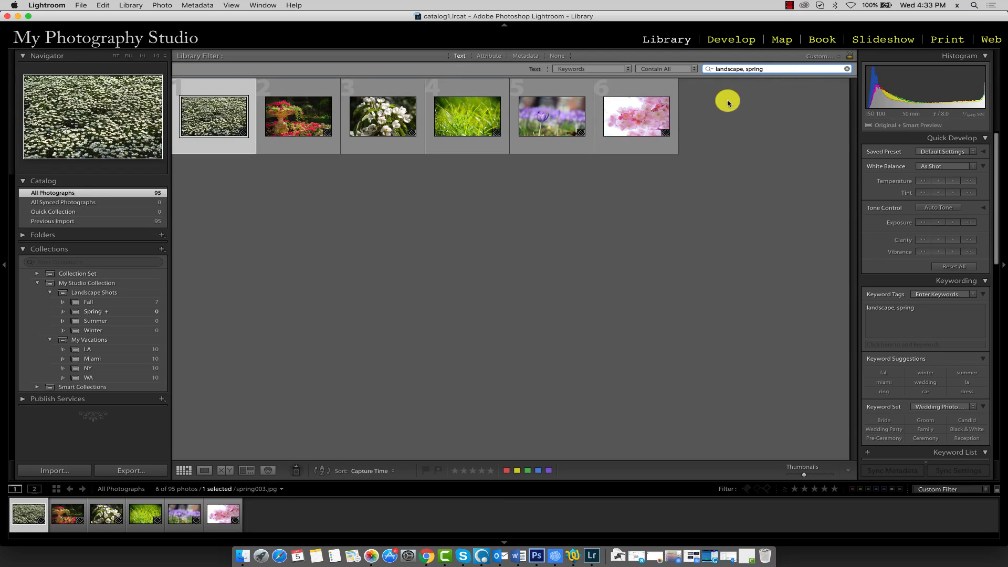
shift+click(640, 91)
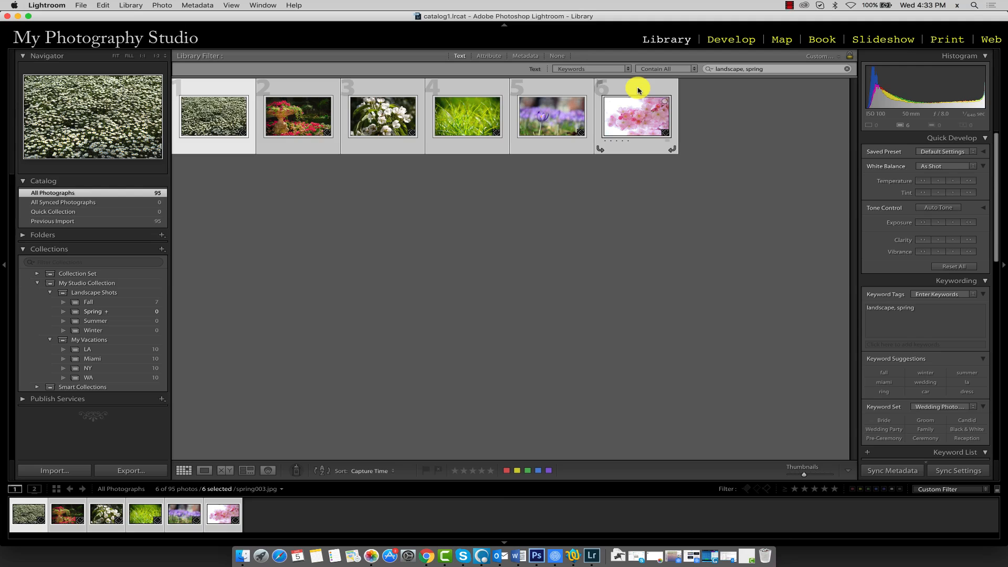
key(b)
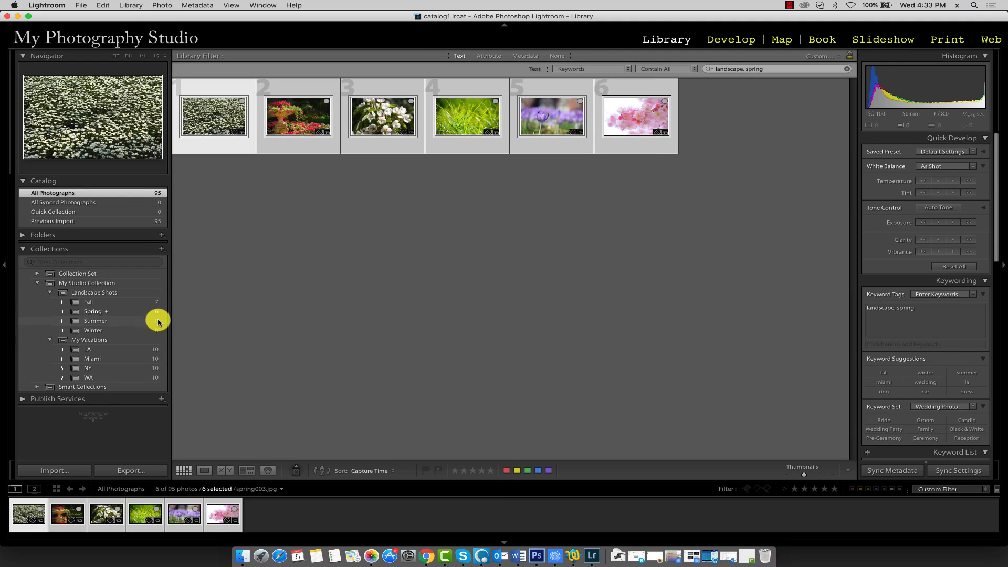
Make Summer in Landscape Shots the target collection and add all photos matching the keywords "landscape, summer" to it
right_click(116, 322)
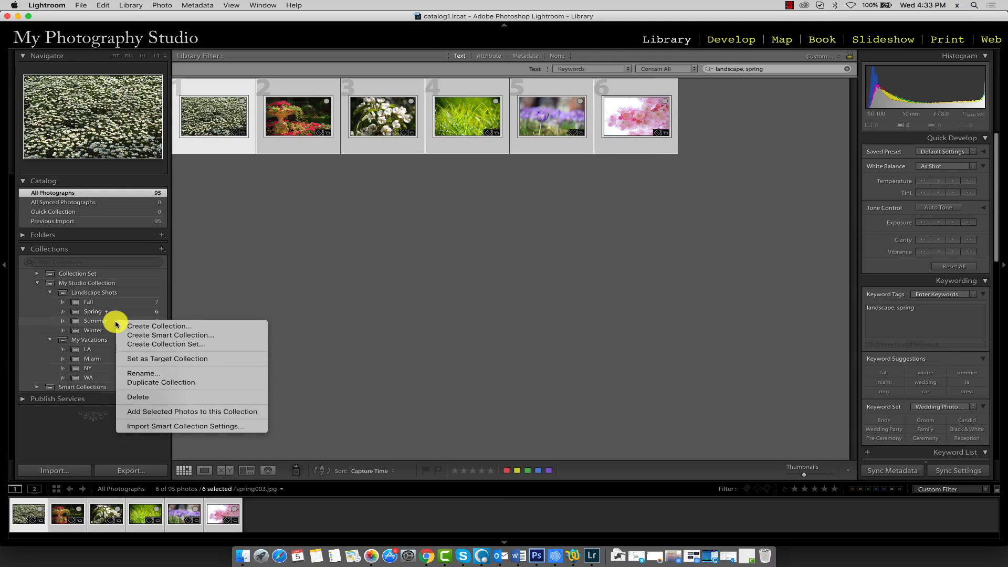
click(163, 360)
click(761, 69)
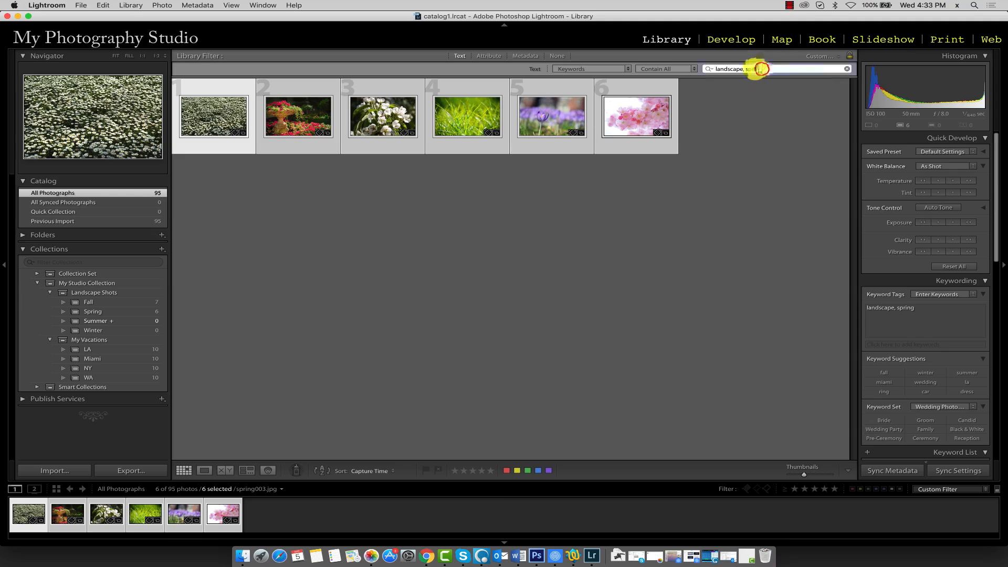
drag(746, 69, 795, 69)
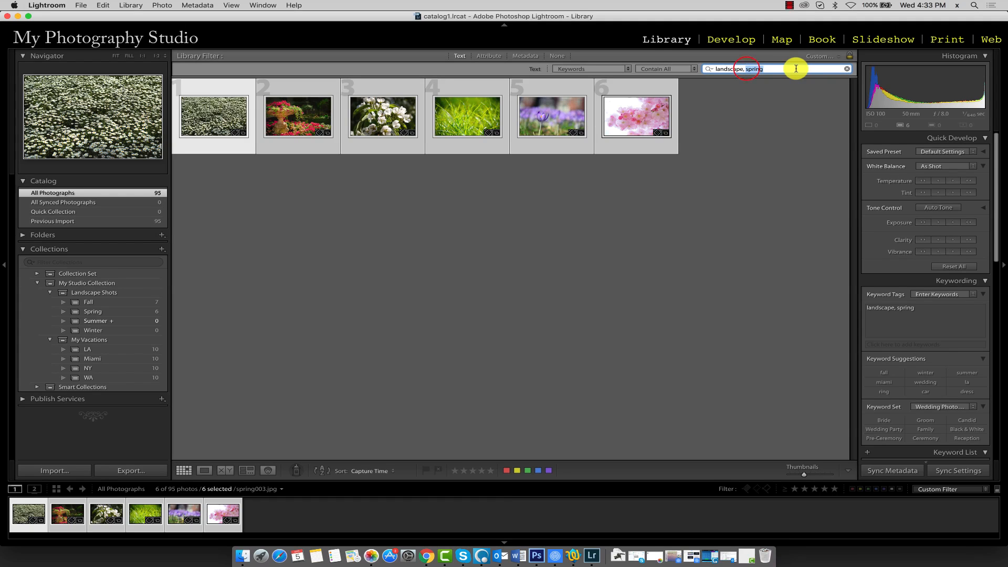
text(summe)
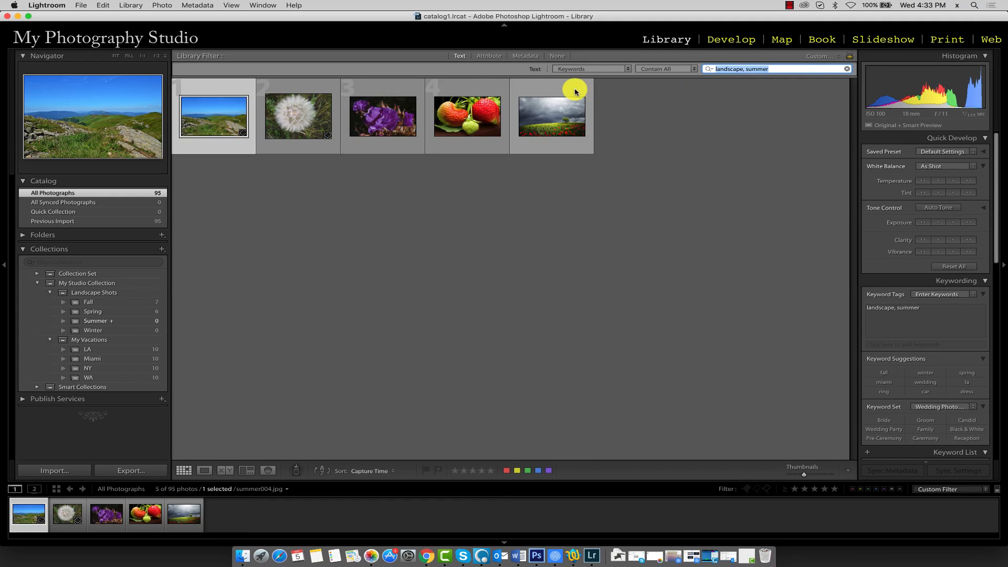
click(572, 91)
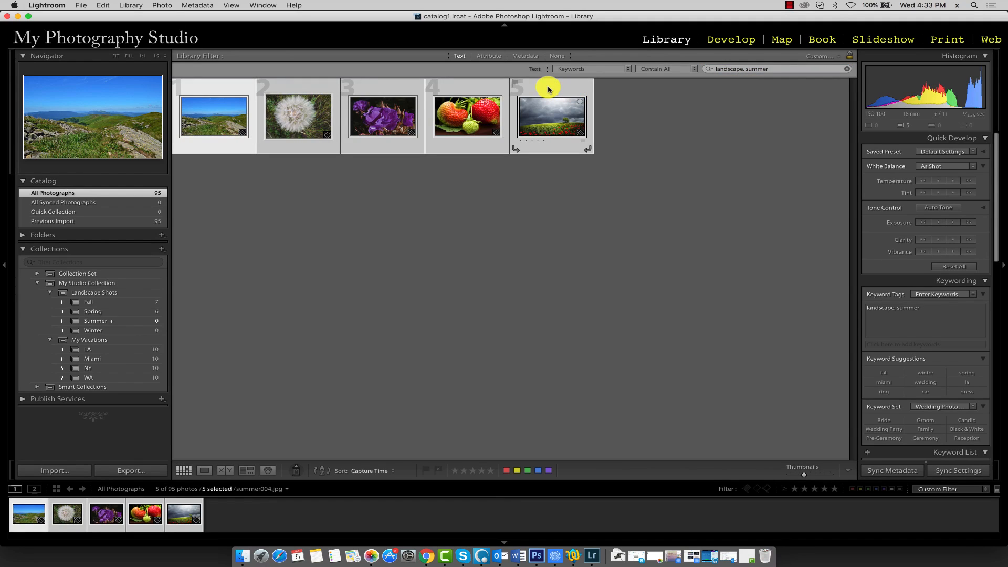
key(b)
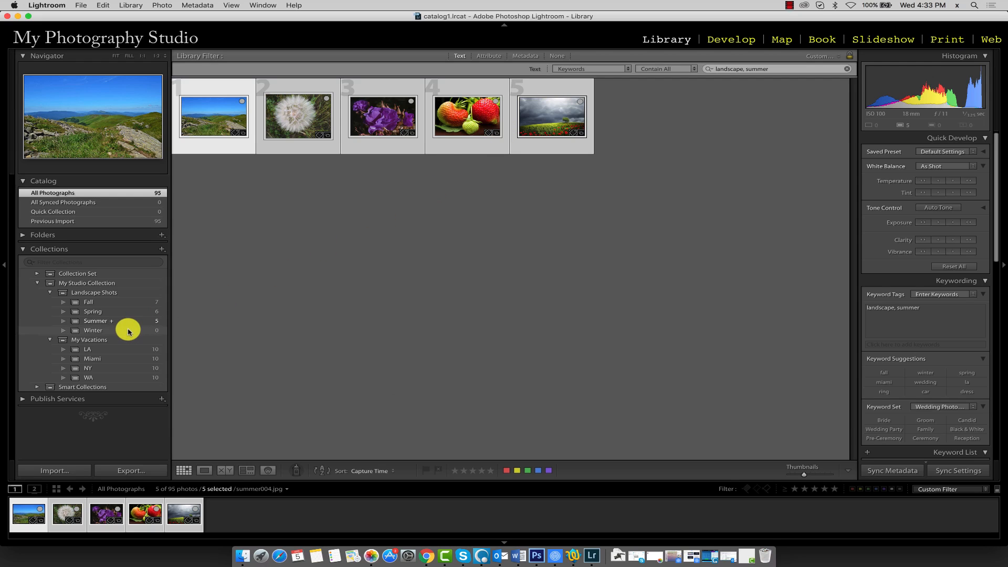
Make Winter in Landscape Shots the target collection and add all photos matching the keywords "landscape, winter" to it
right_click(122, 333)
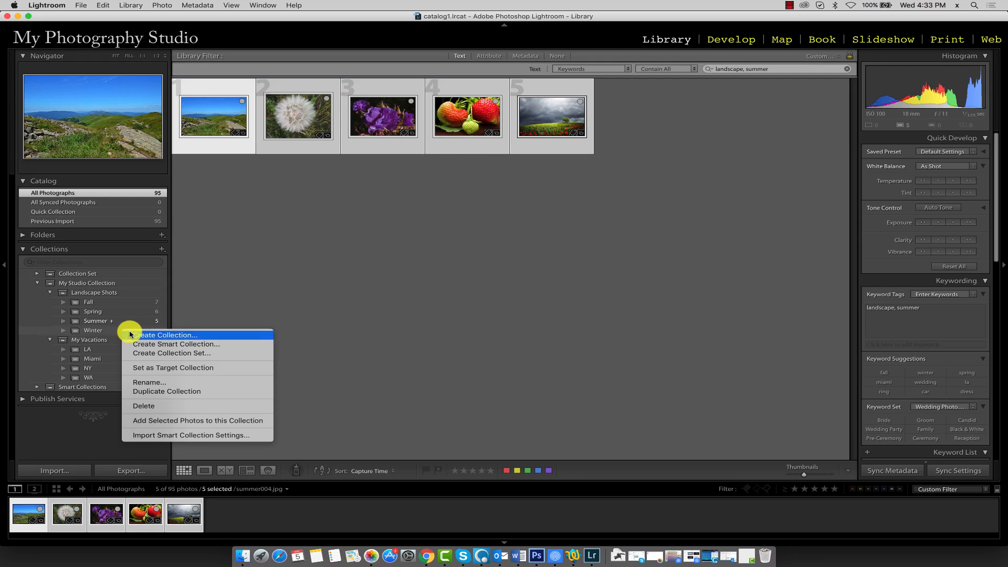
click(182, 366)
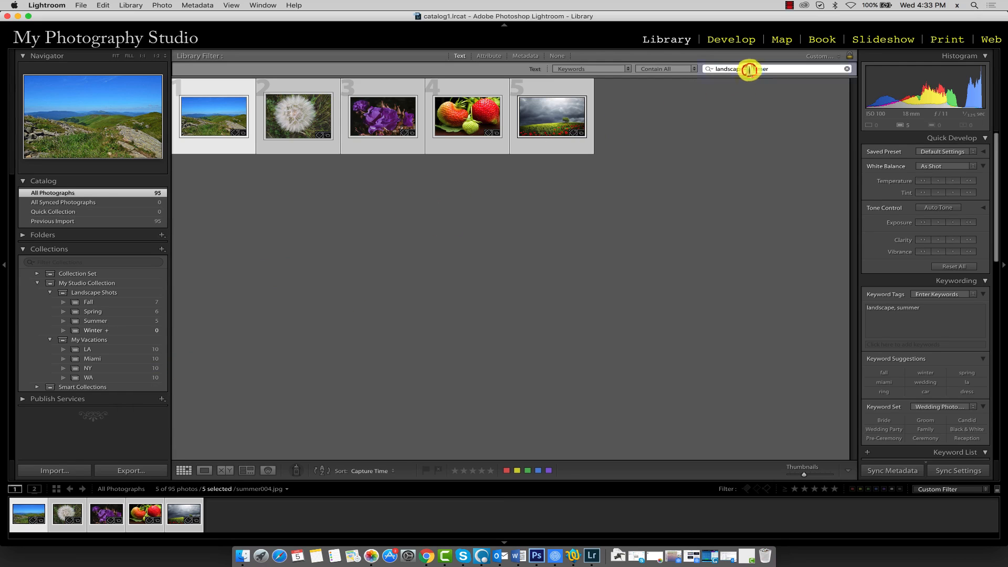
drag(747, 69, 782, 70)
text(scape, )
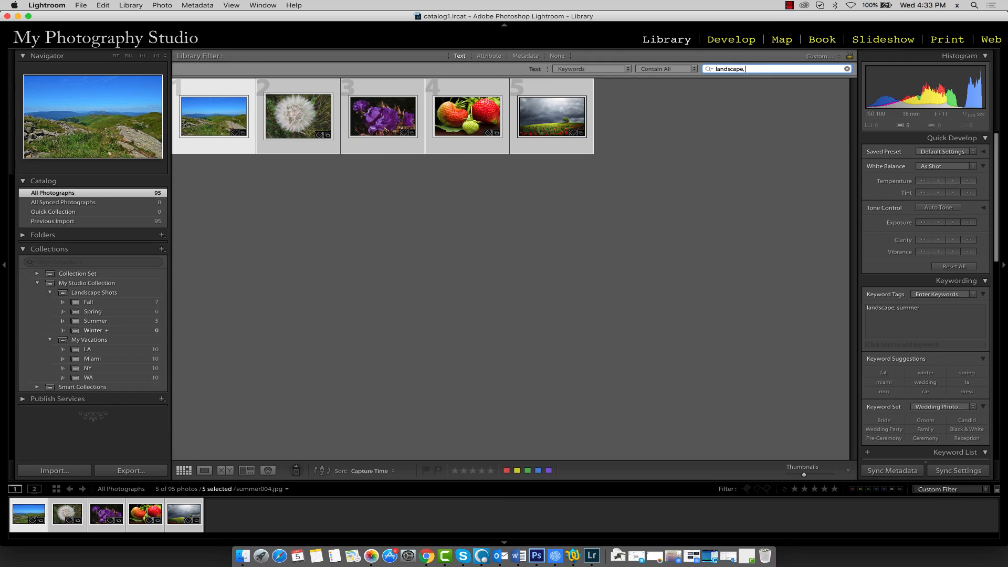
text(winter)
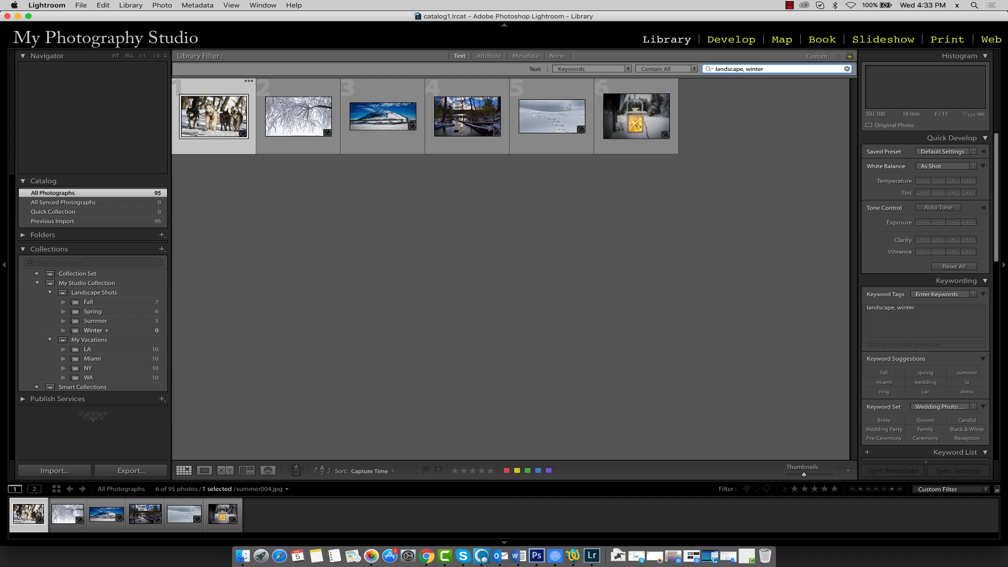
click(668, 57)
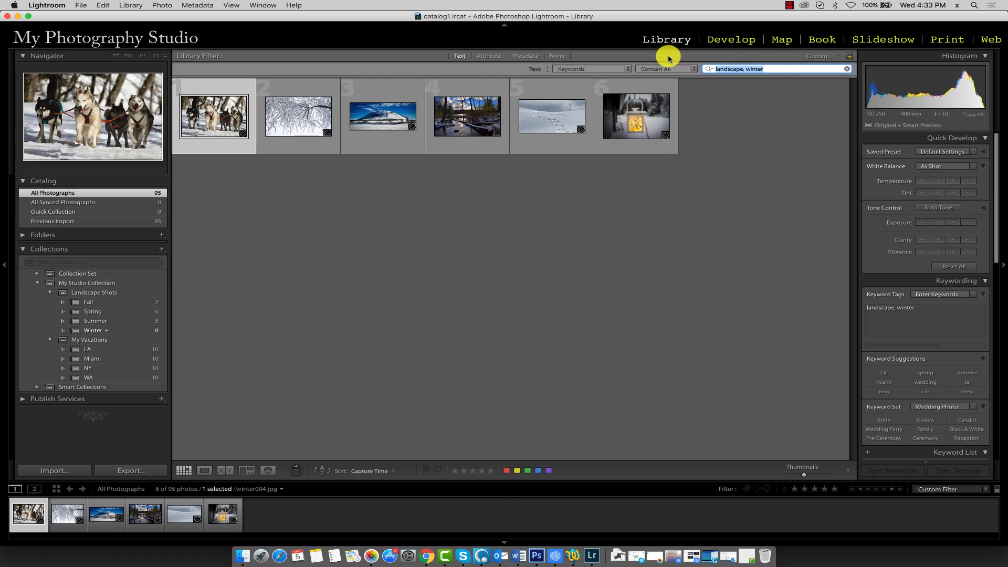
key(super+a)
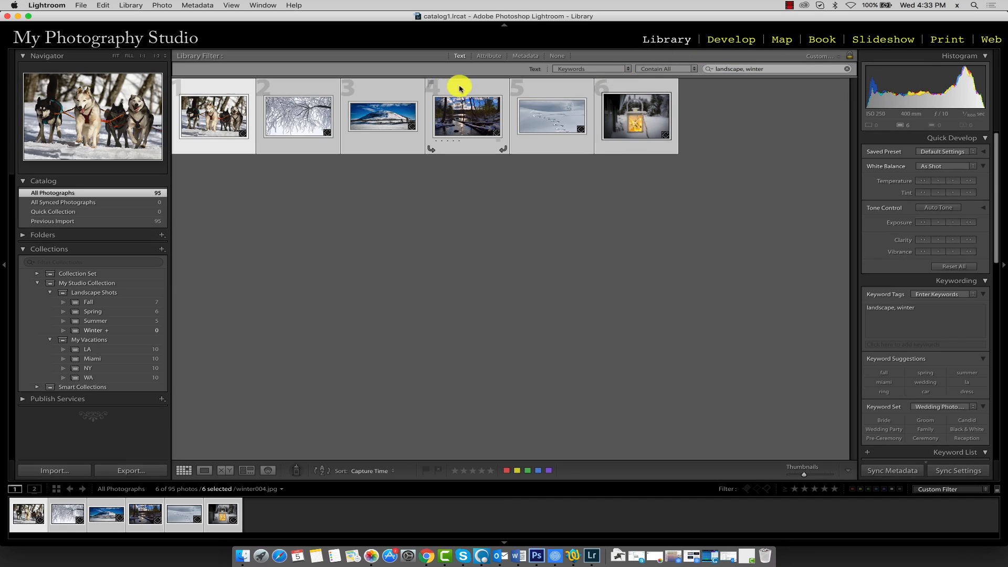
key(b)
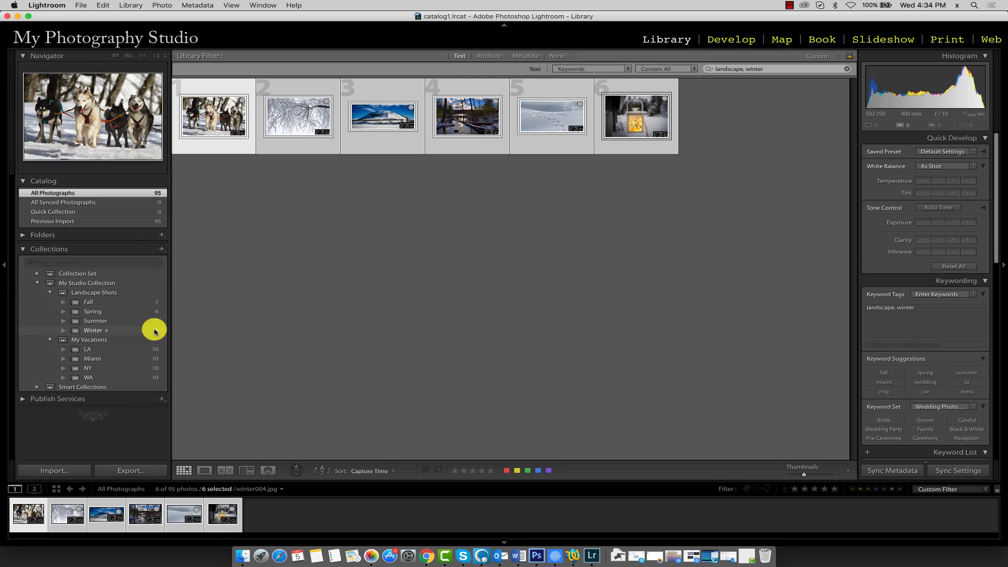
Create a collection set named "Cars" inside the My Studio Collection set
click(161, 251)
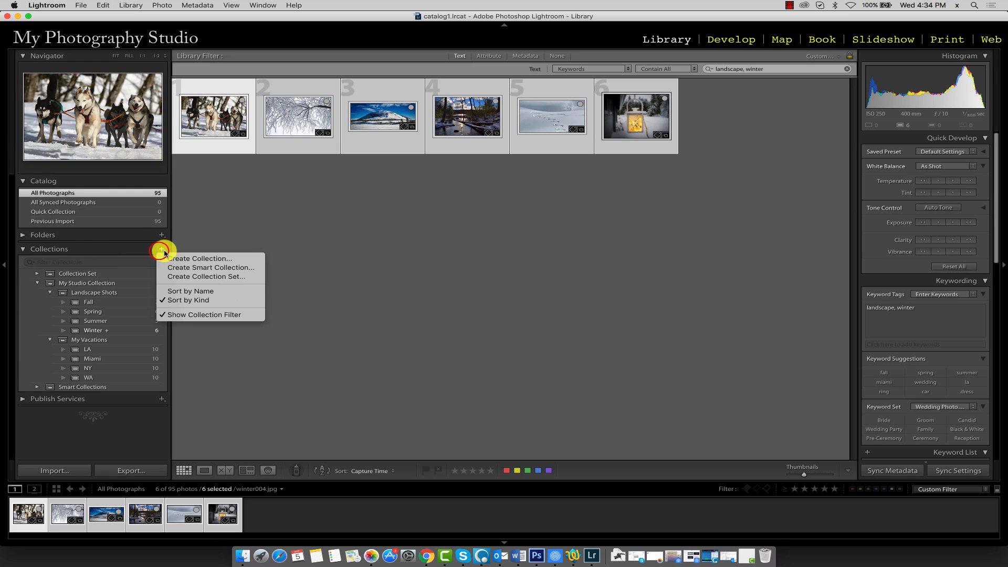
click(195, 277)
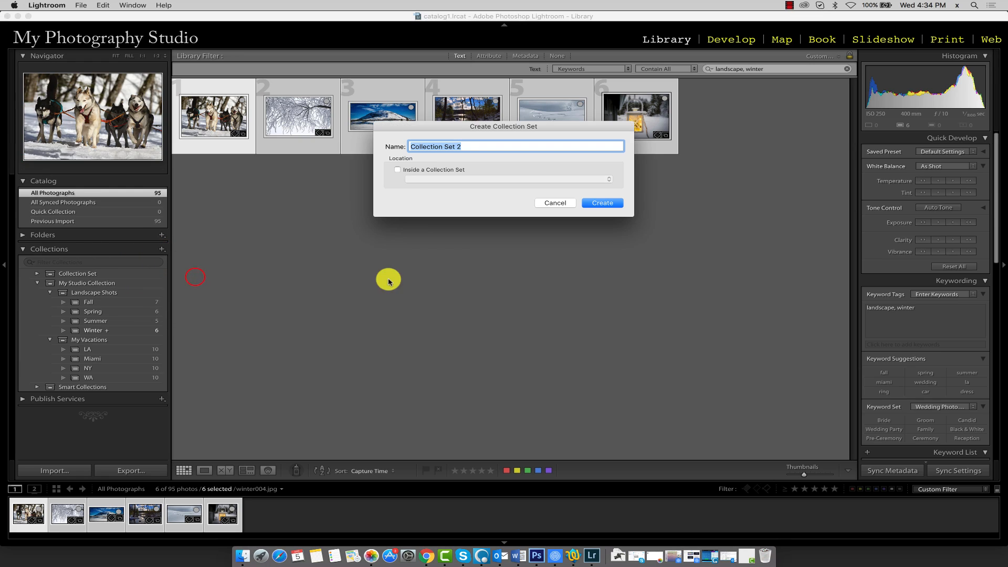
text(Cars)
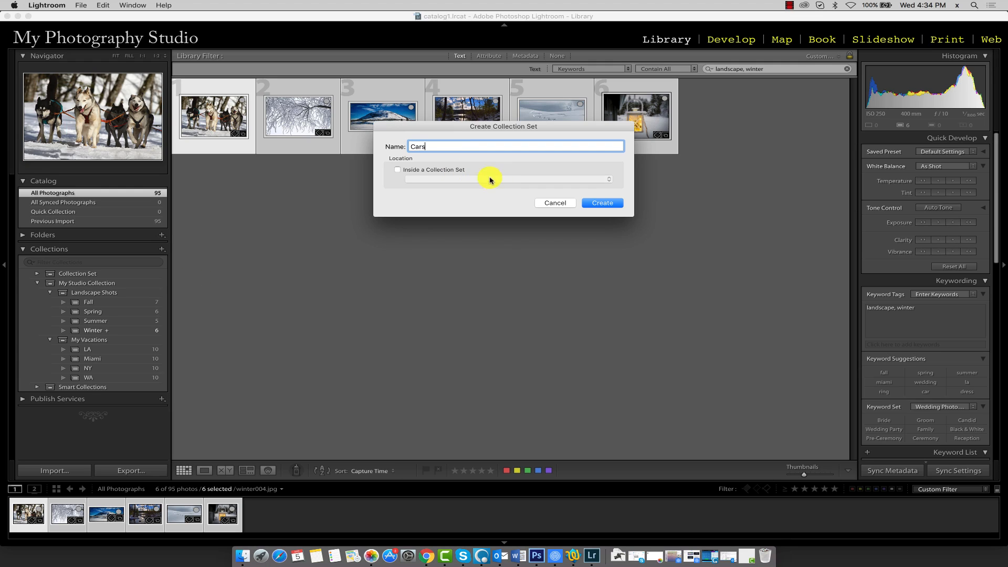
click(413, 169)
click(449, 179)
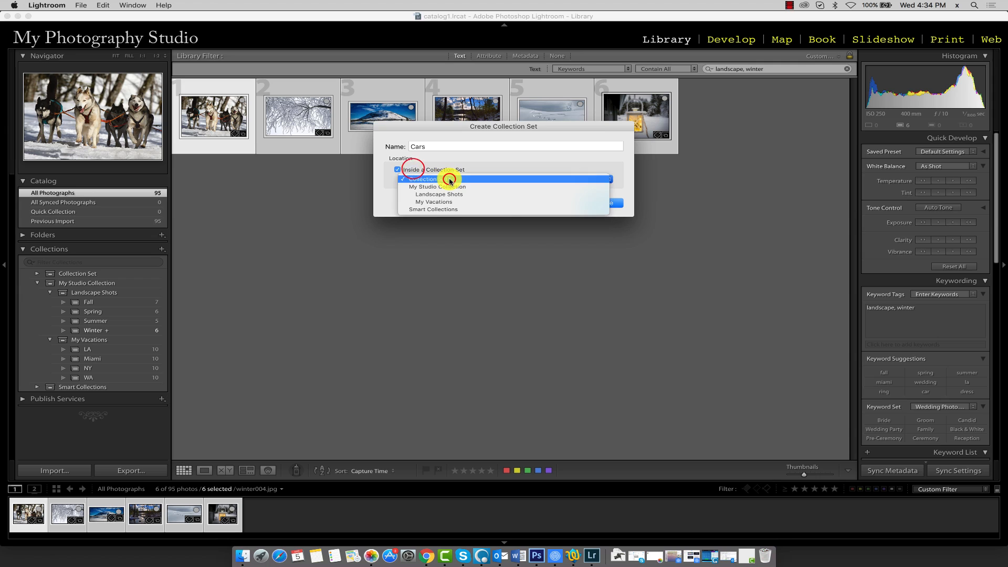
click(446, 187)
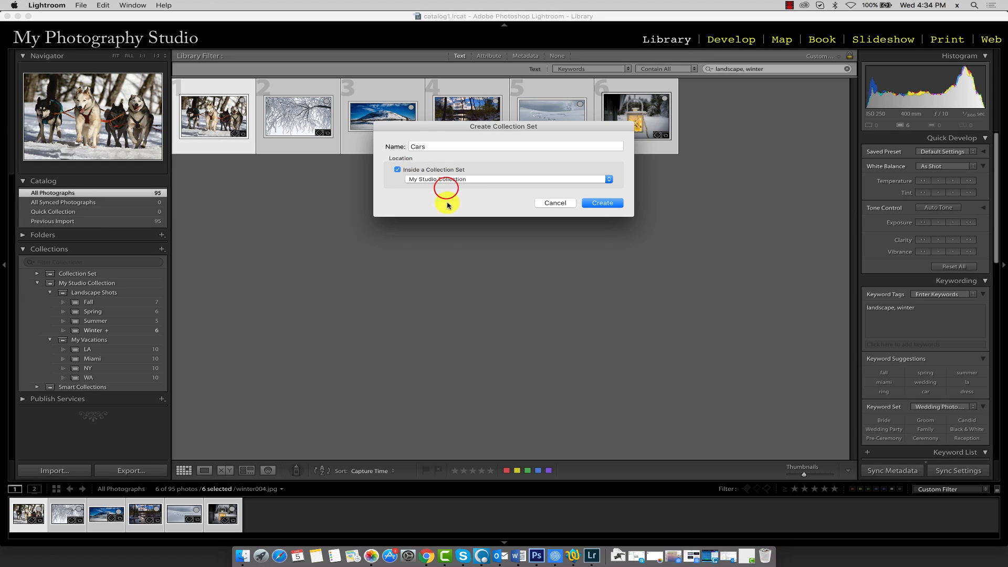
click(601, 204)
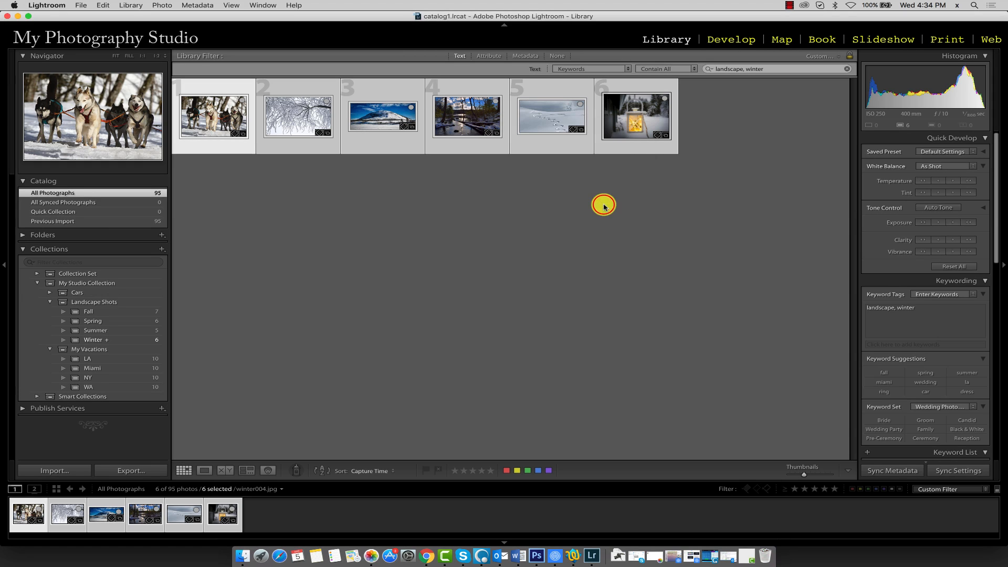
Create a collection named "porsche" inside the Cars collection set
right_click(80, 295)
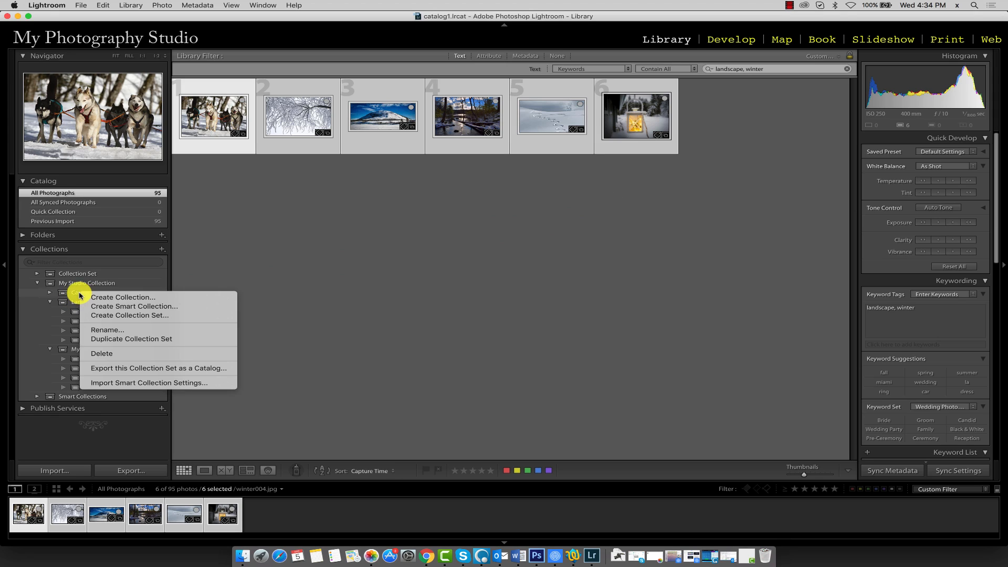
click(108, 298)
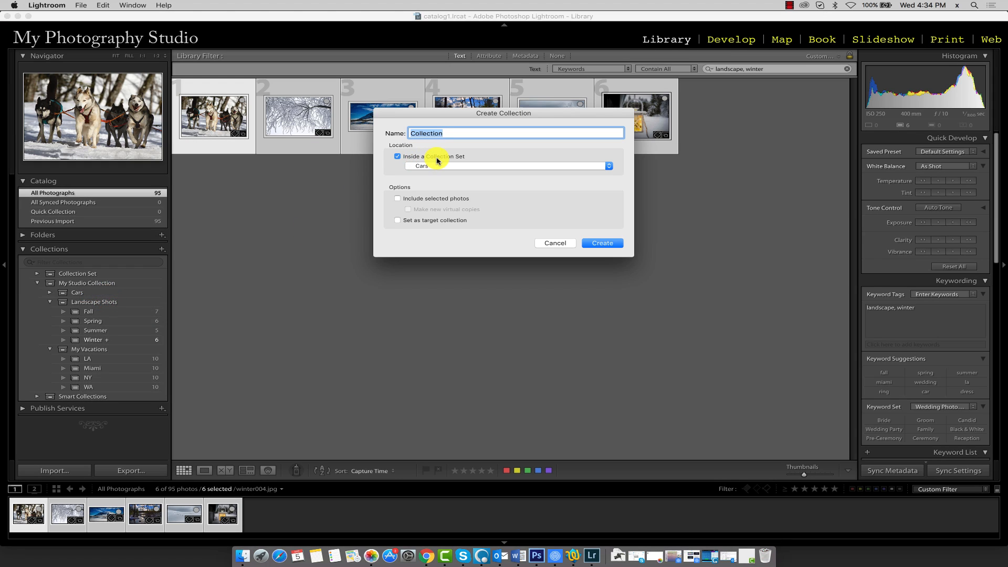
text(porsche)
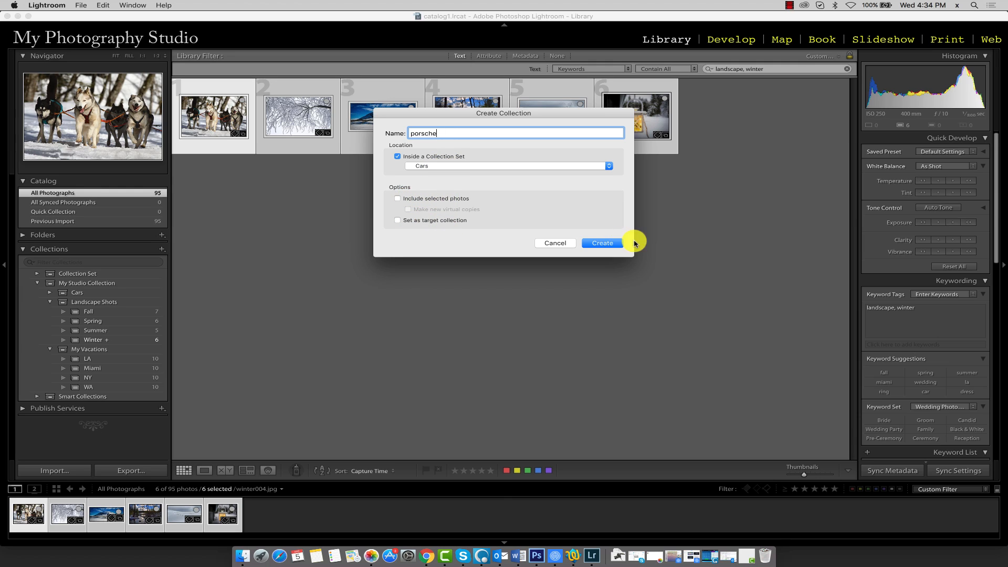
click(604, 243)
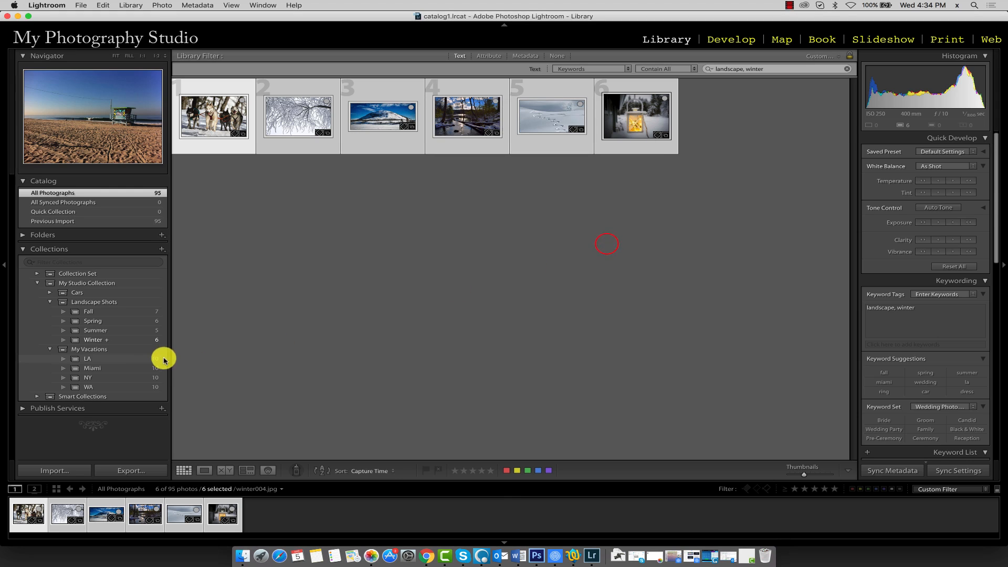
Create a collection named "mercedes" inside the Cars collection set
right_click(106, 294)
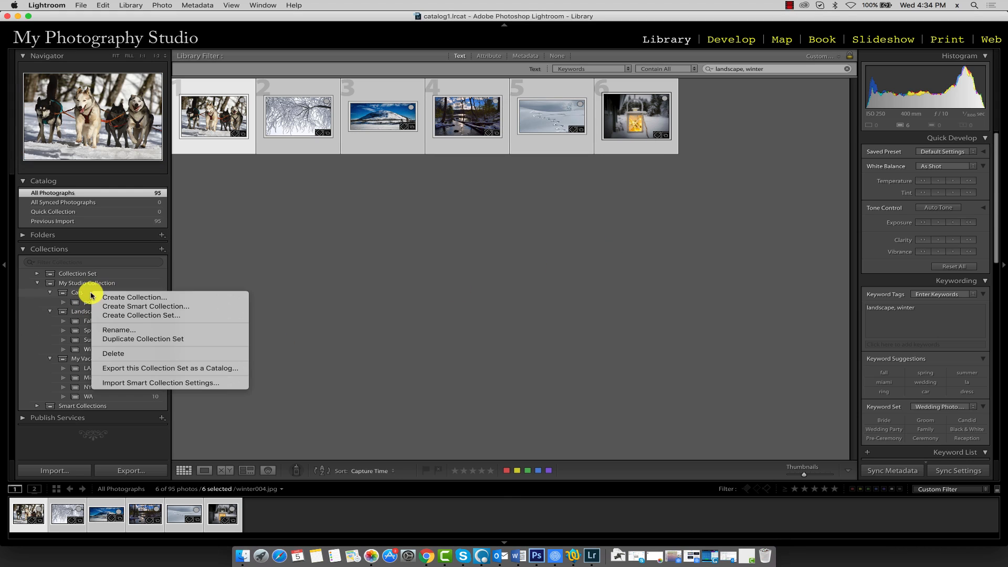
click(118, 298)
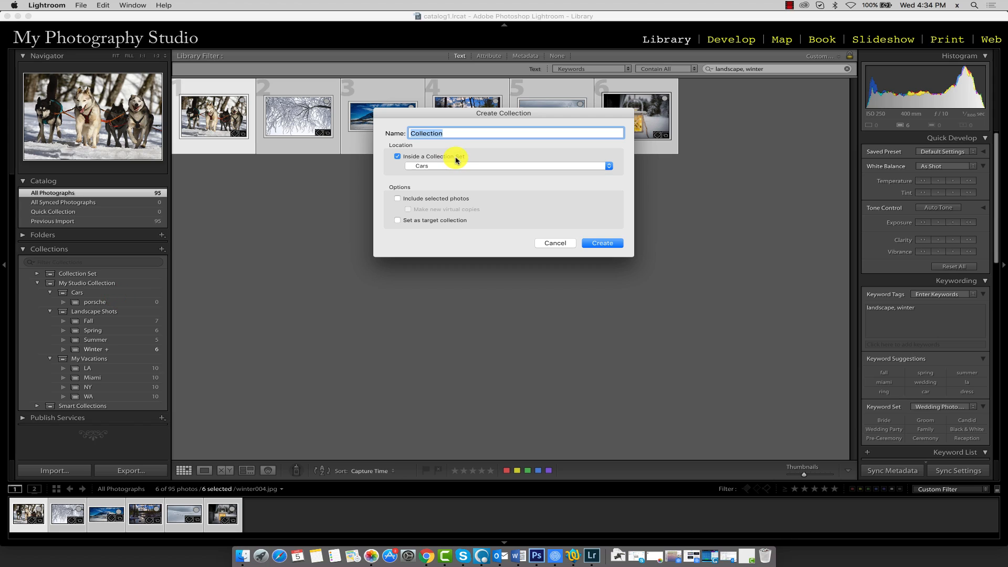
text(mercedes)
click(603, 242)
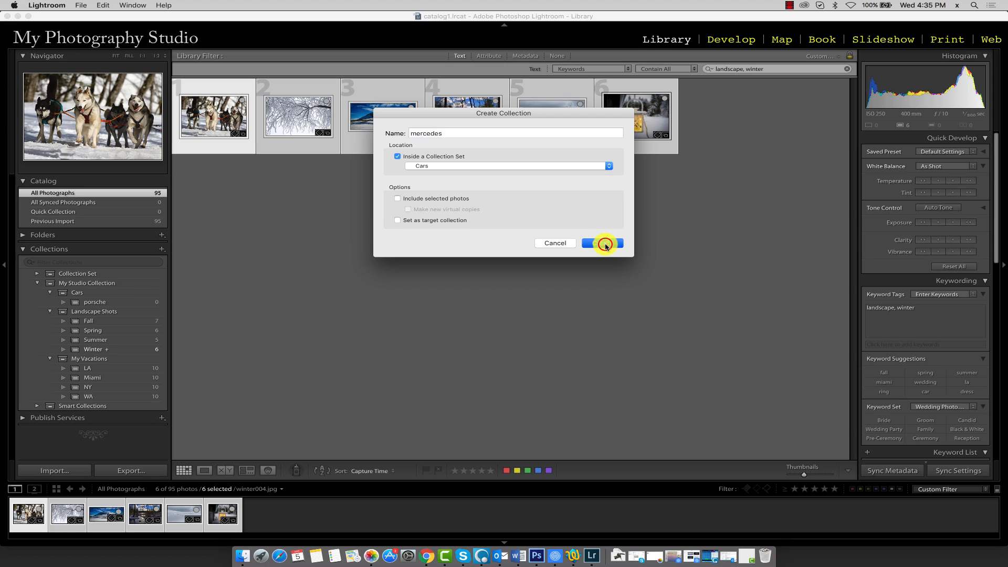
Create a collection named "bmw" inside the Cars collection set
right_click(84, 297)
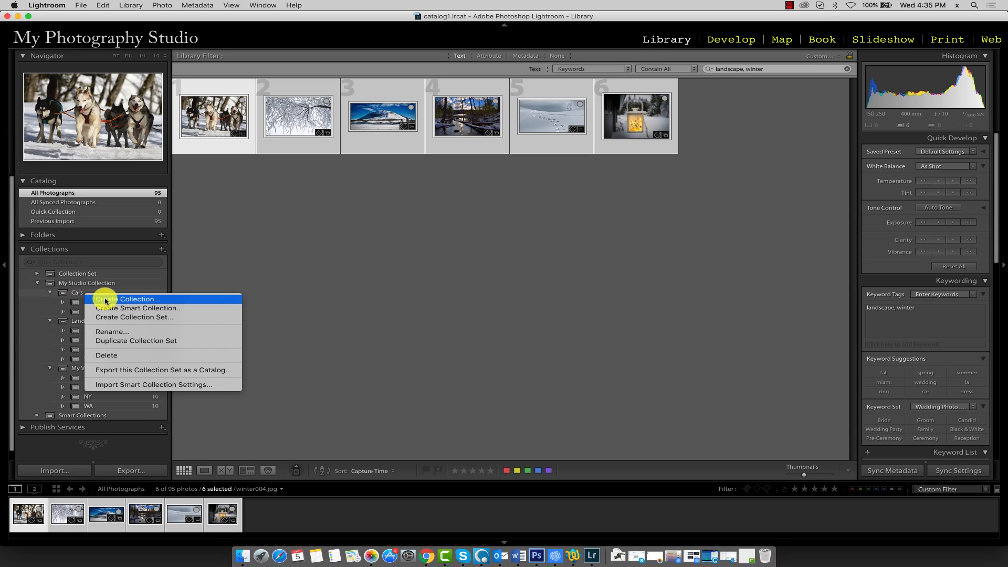
click(107, 300)
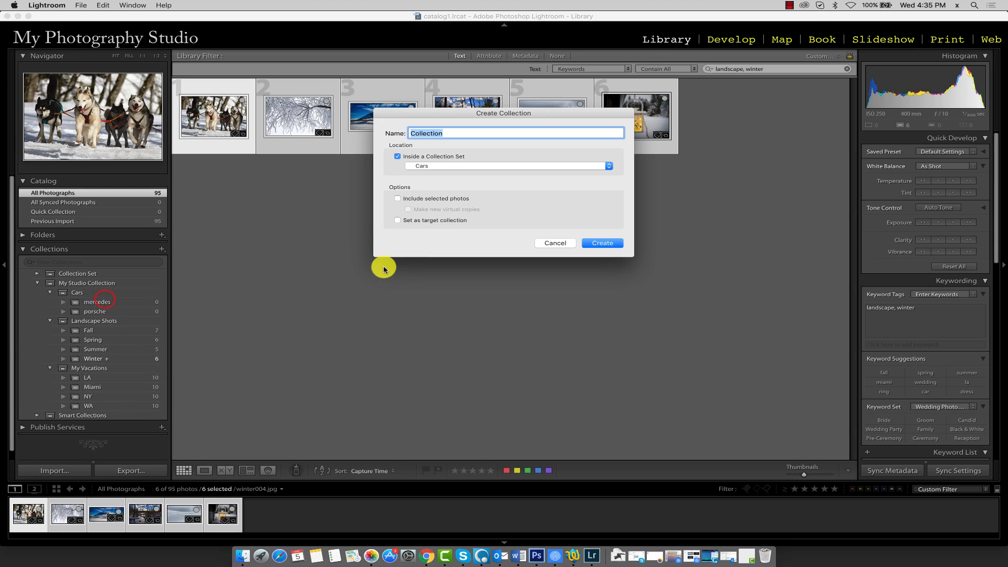
click(447, 132)
double_click(447, 132)
text(bmw)
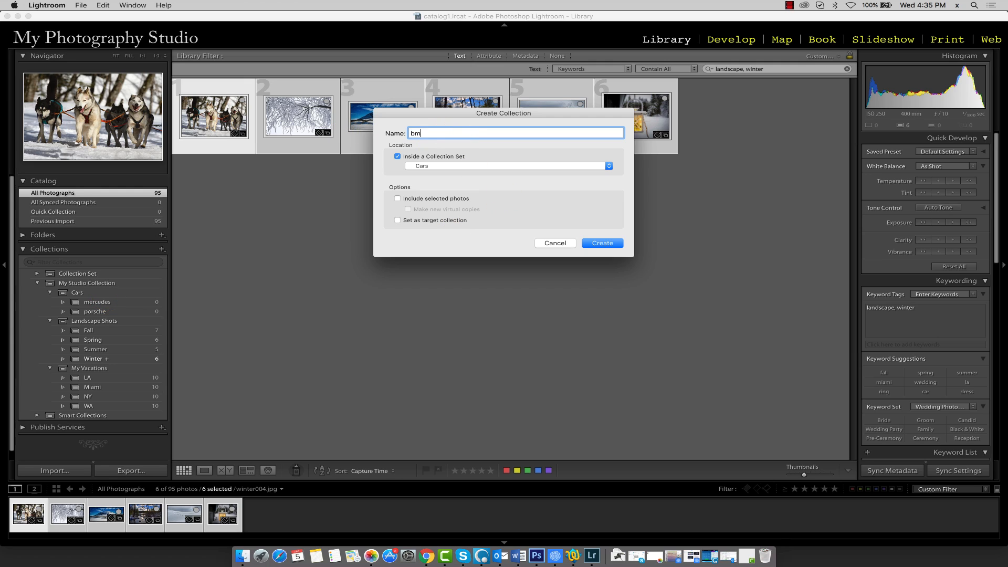
click(601, 243)
Filter all photographs by the keywords "car, porsche"
click(726, 68)
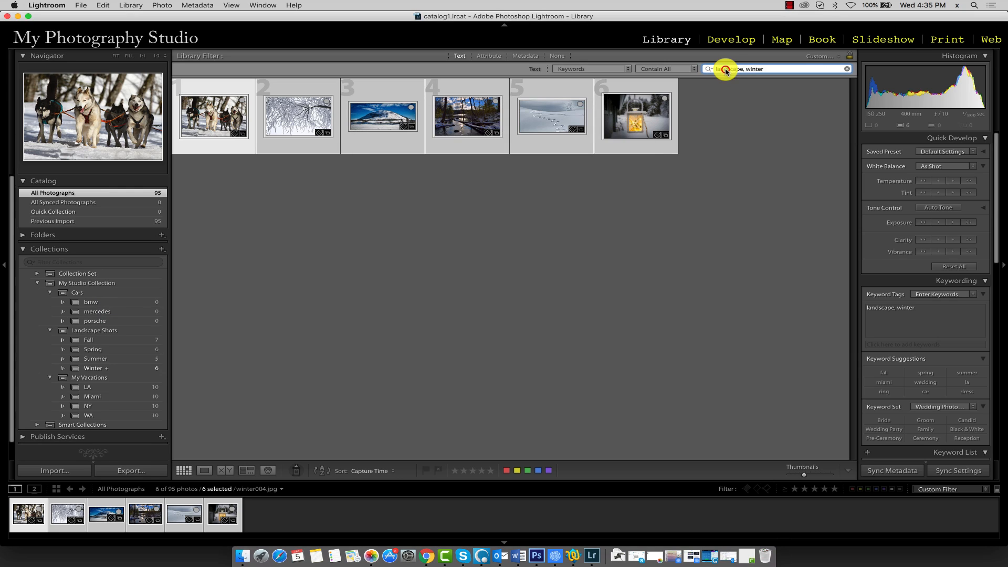
double_click(743, 69)
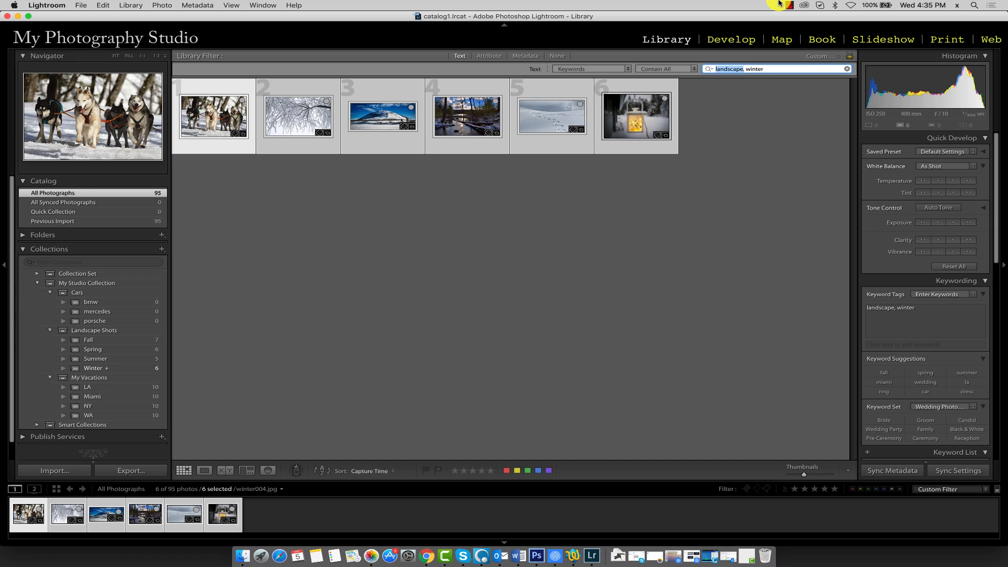
text(car,)
key(Return)
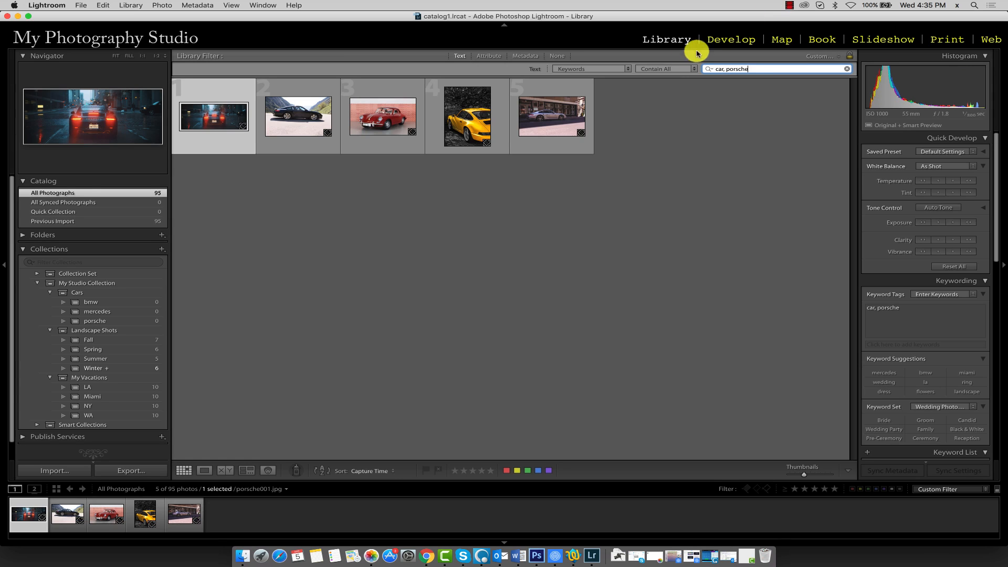
Make porsche in the Cars set the target collection and add all the filtered photos to it
right_click(103, 322)
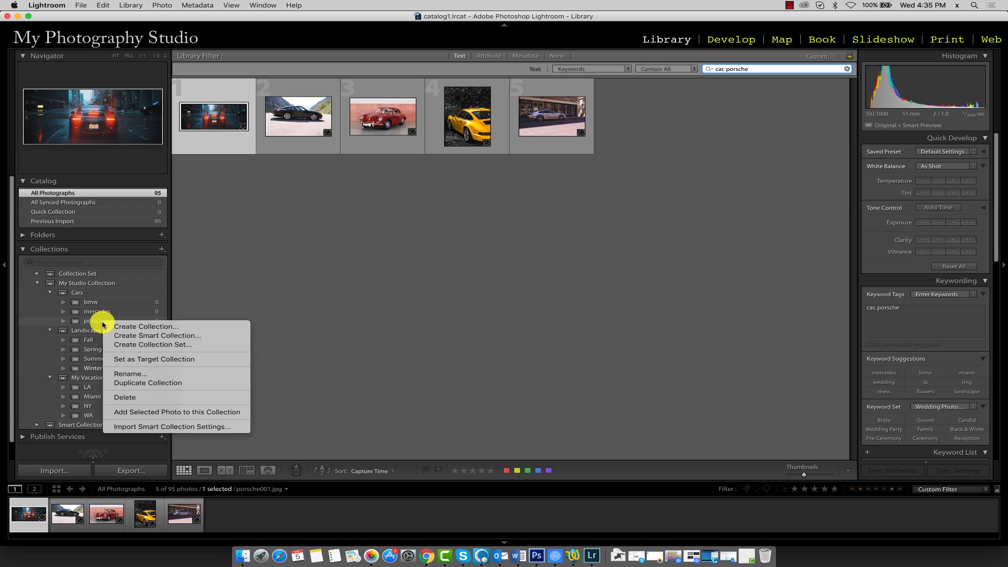
click(175, 358)
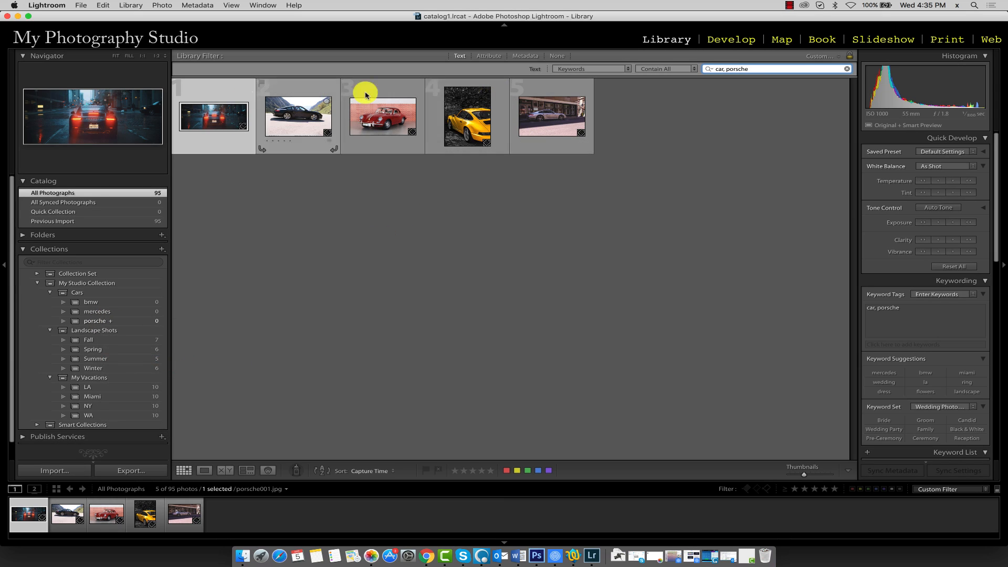
shift+click(535, 88)
key(b)
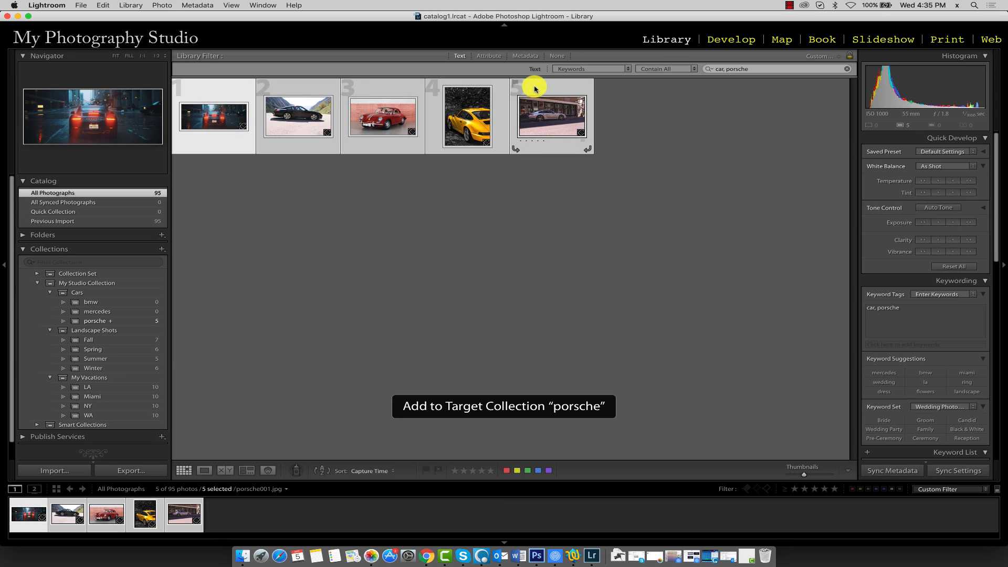
Change the keyword filter to "car, mercedes"
click(728, 70)
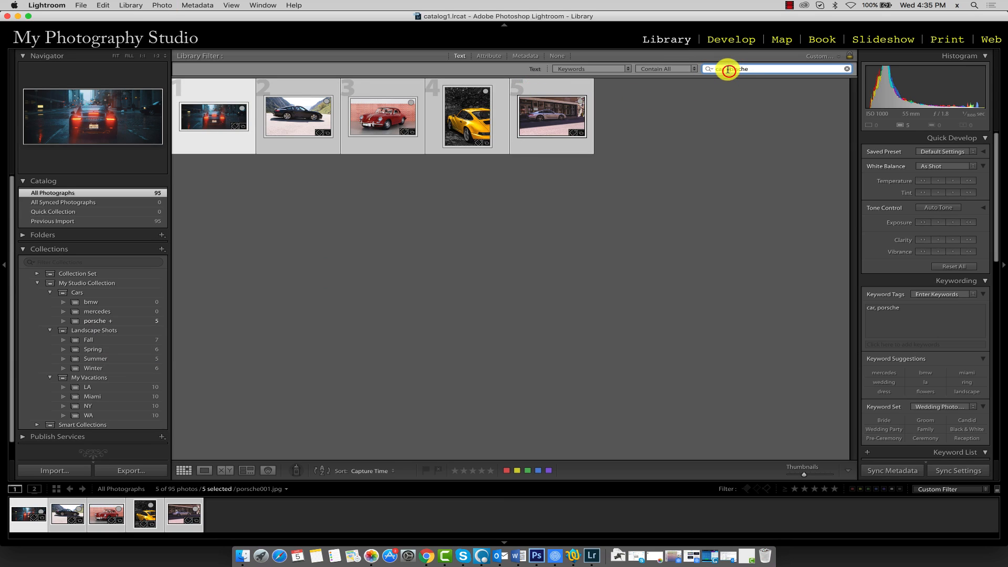
drag(728, 70, 752, 69)
text(mercde)
key(BackSpace)
key(BackSpace)
text(ede)
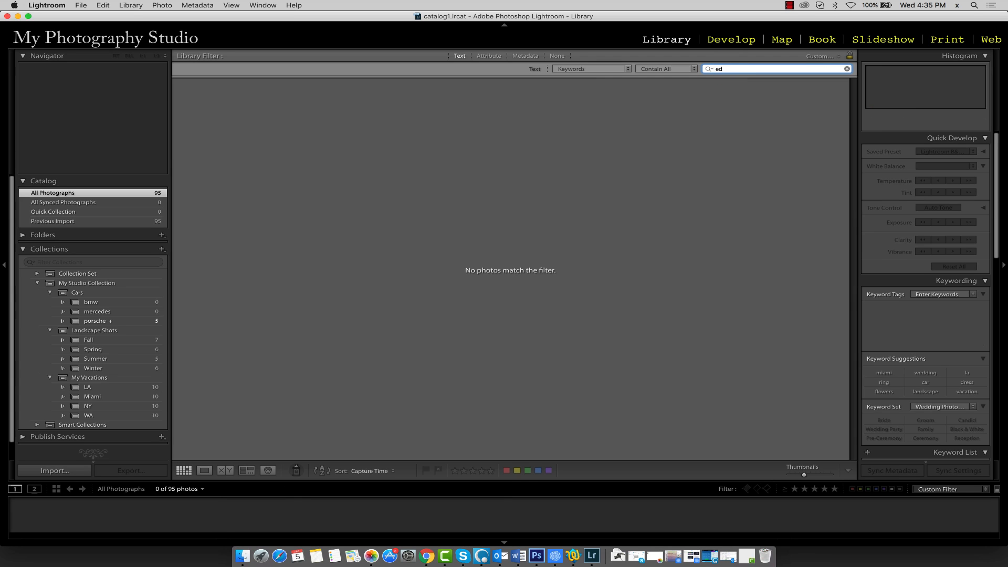
key(BackSpace)
key(BackSpace)
text(car, mercedes)
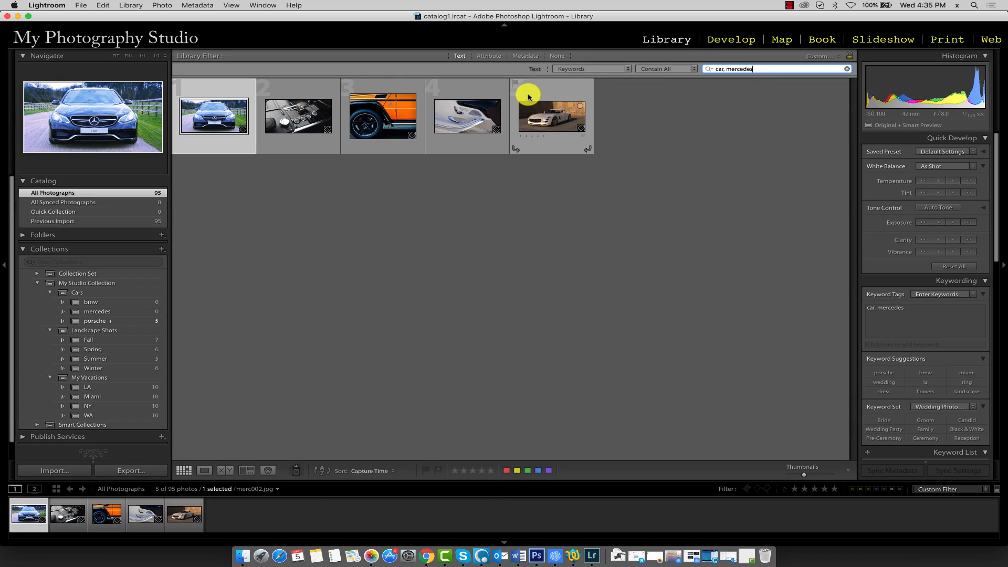
Make mercedes in the Cars set the target collection and add all the filtered photos to it
right_click(115, 312)
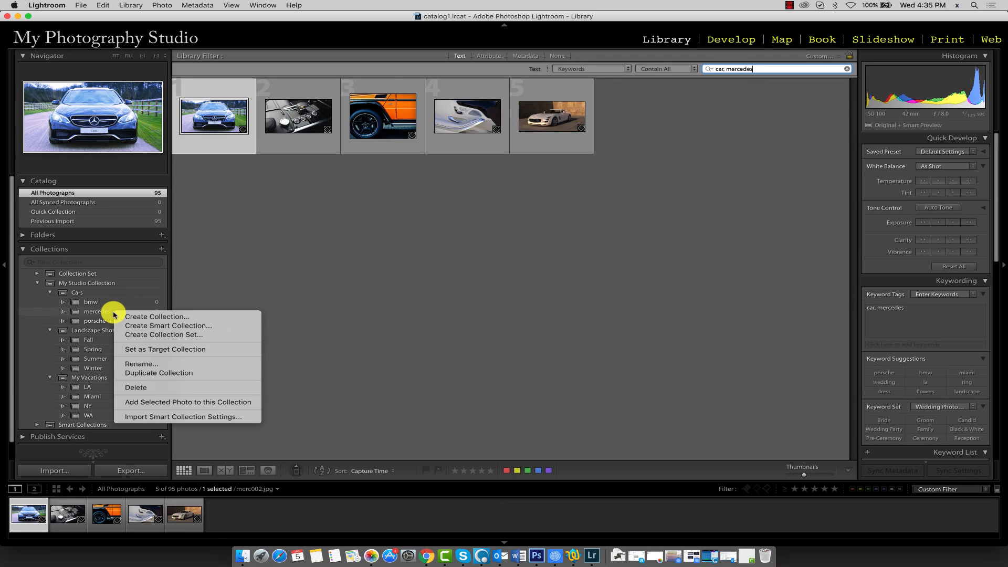
click(161, 350)
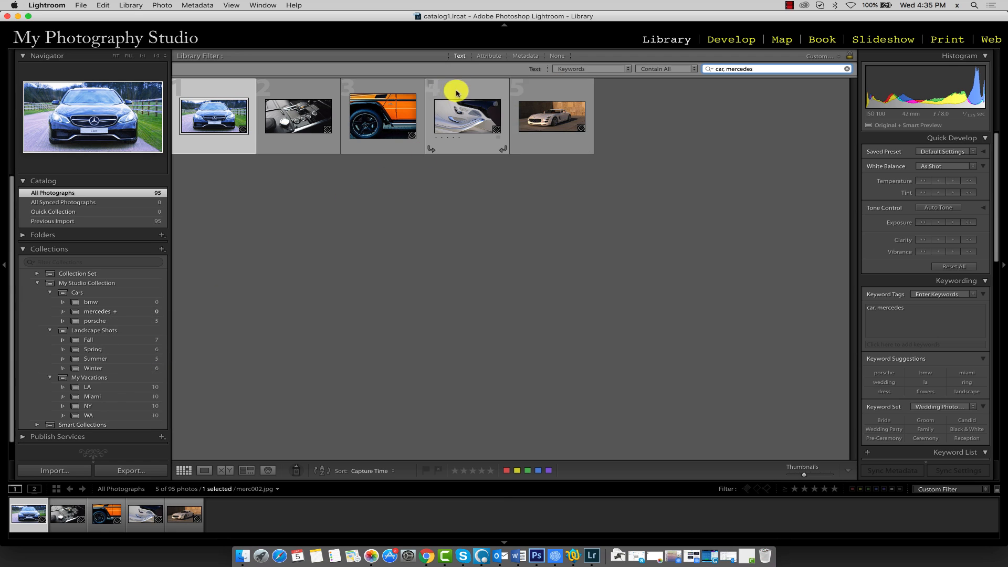
shift+click(547, 90)
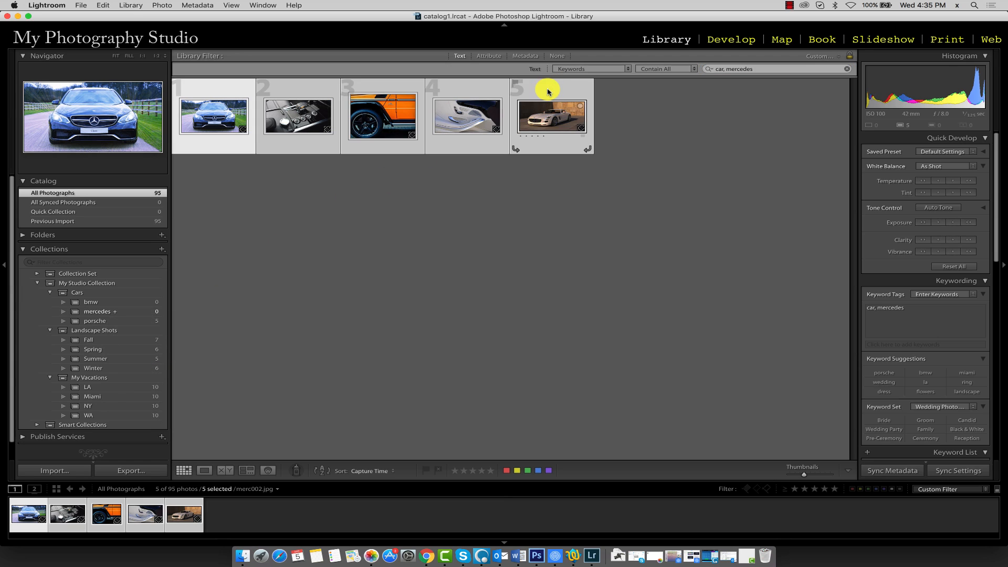
key(b)
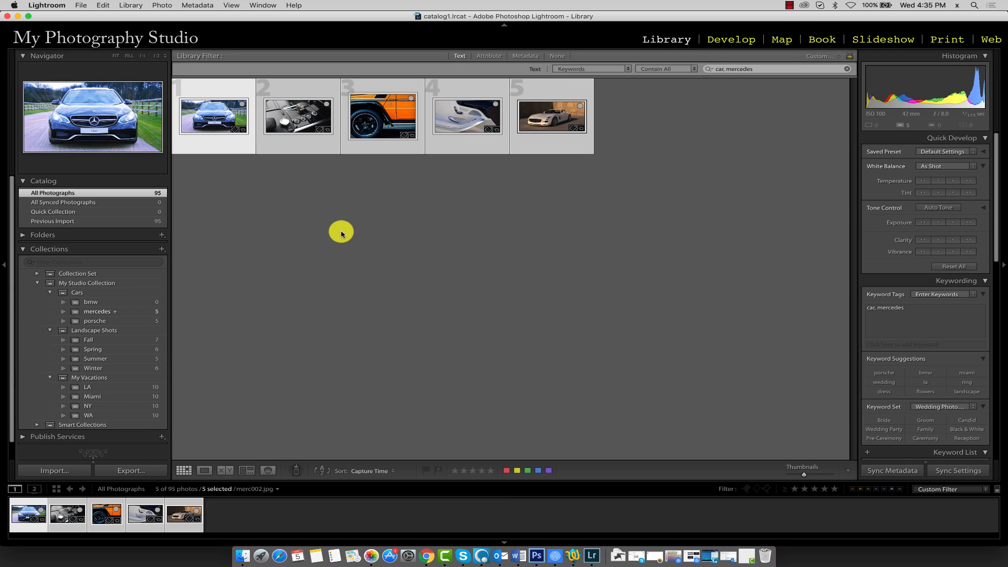
Filter the photos by "car, bmw", make bmw the target collection and add all matching photos to it
click(732, 70)
text(bmw)
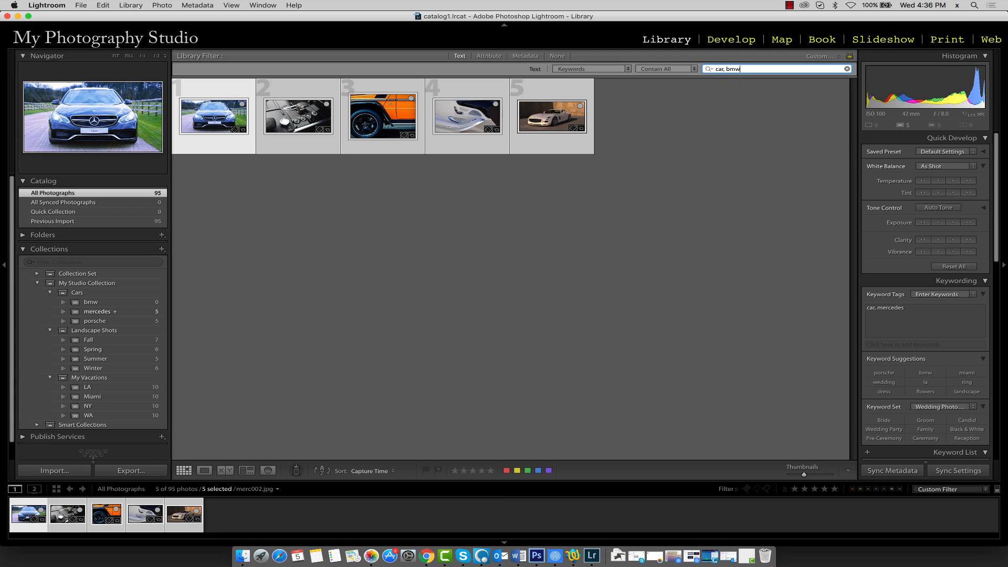
right_click(129, 304)
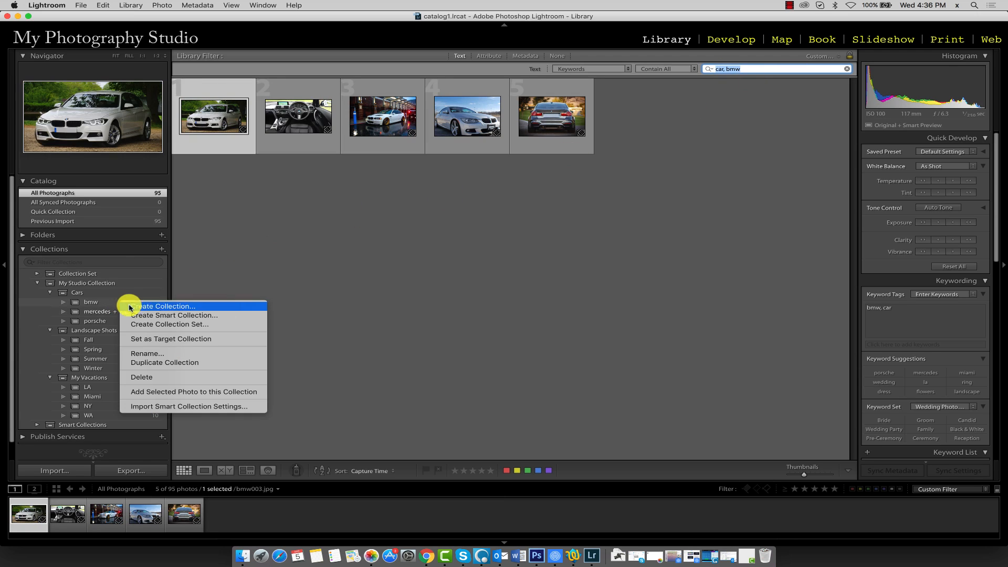
click(198, 339)
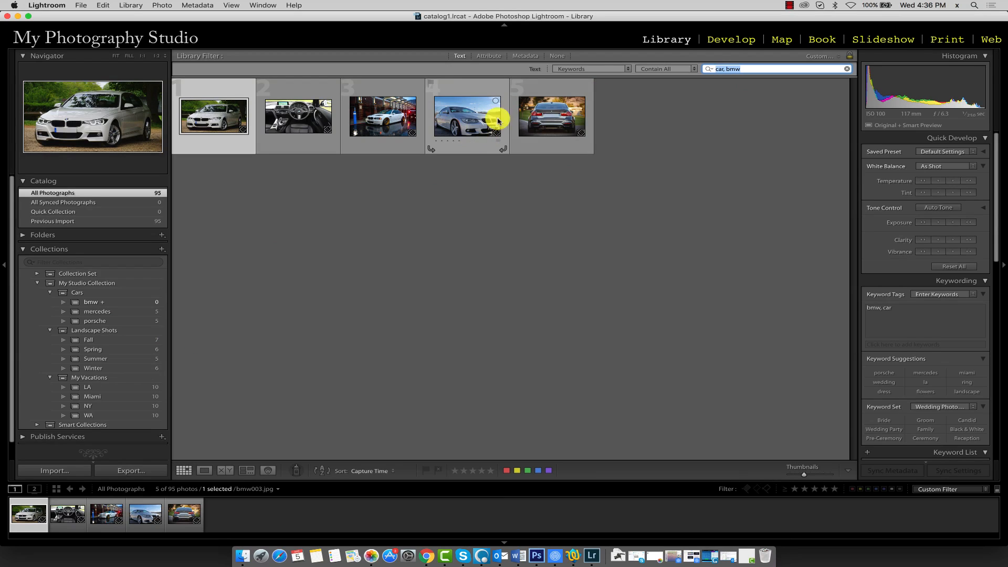
key(super+a)
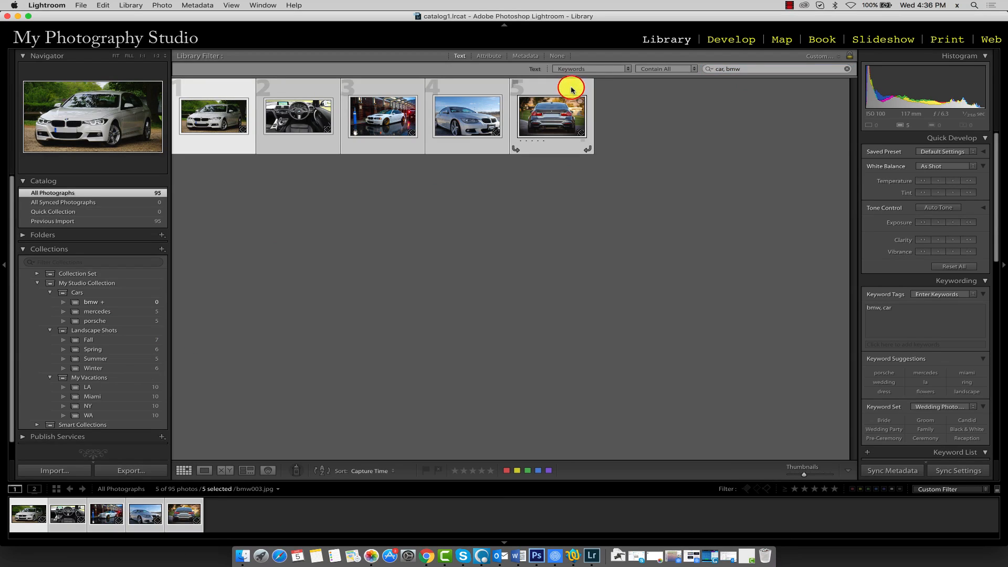
key(b)
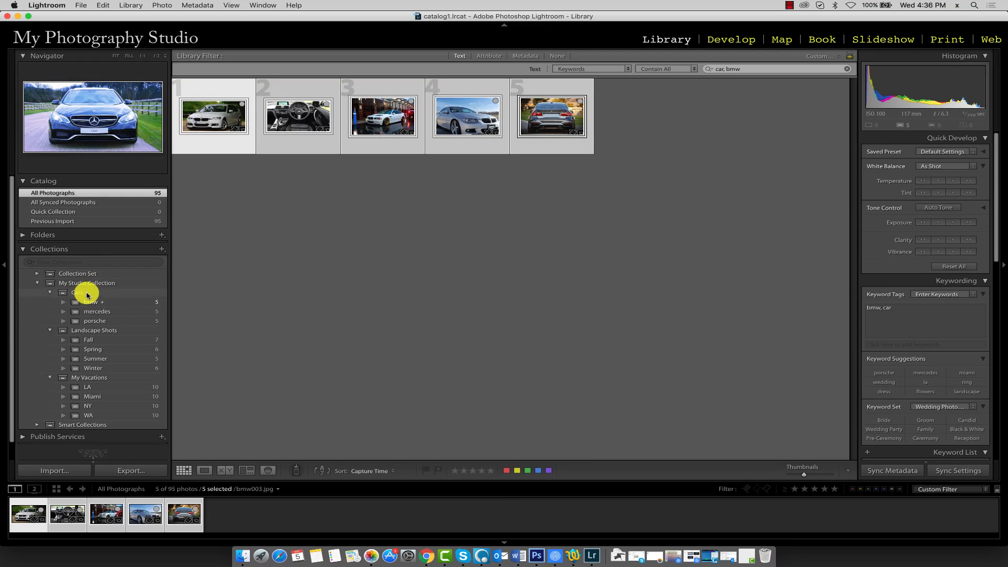
Create a collection set named "Wedding" inside the My Studio Collection set
click(163, 250)
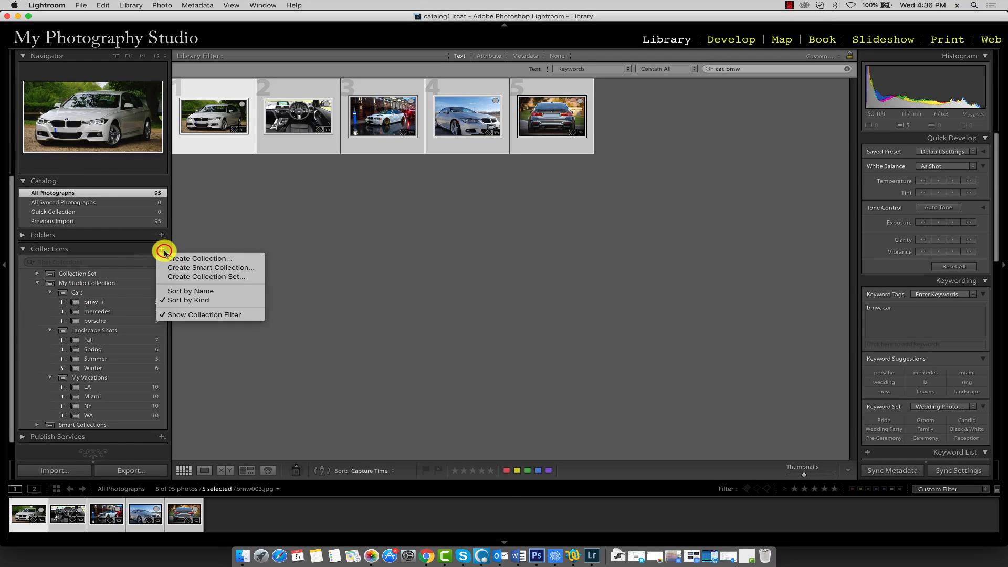
click(185, 277)
text(Wedding)
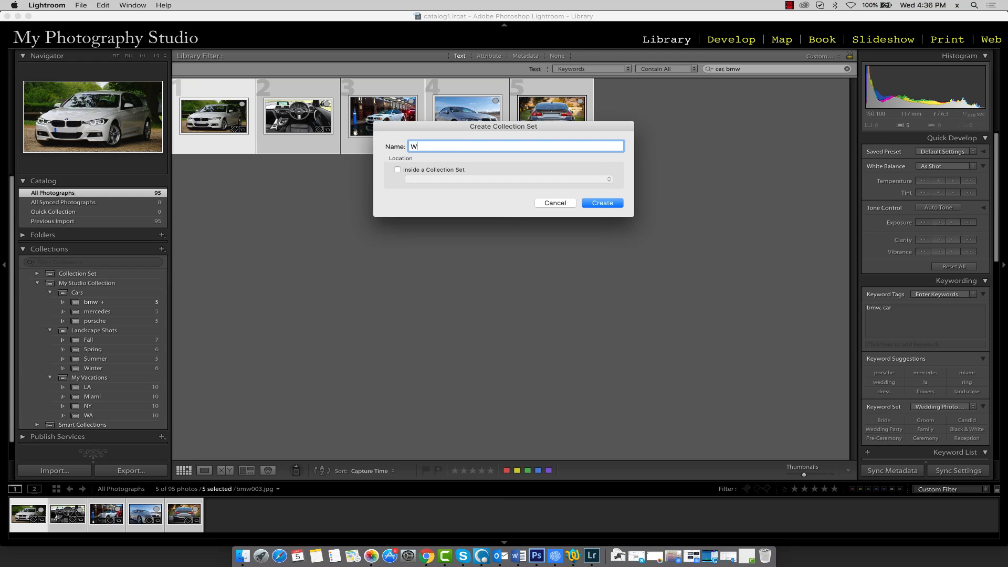
click(417, 171)
click(431, 179)
click(446, 187)
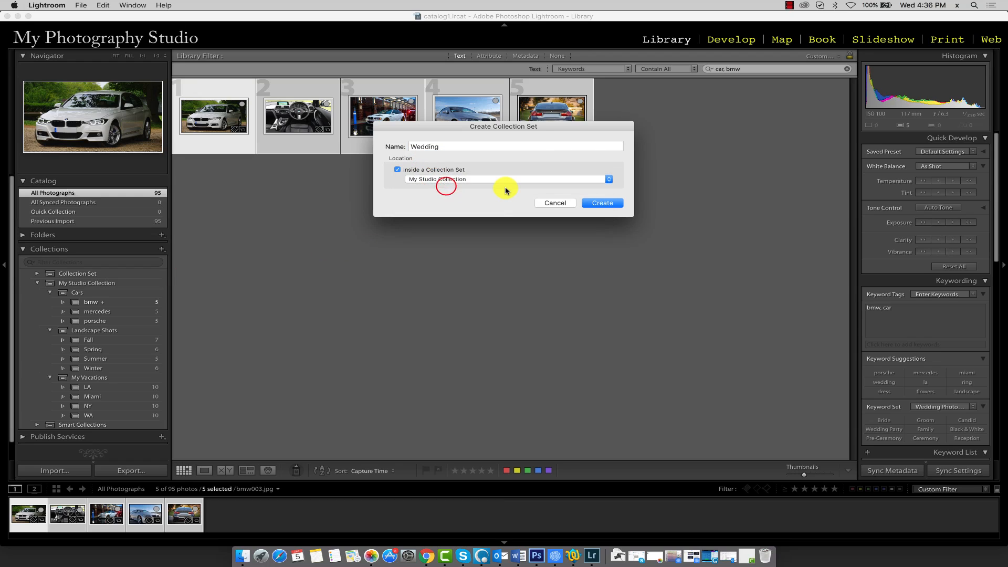
click(612, 203)
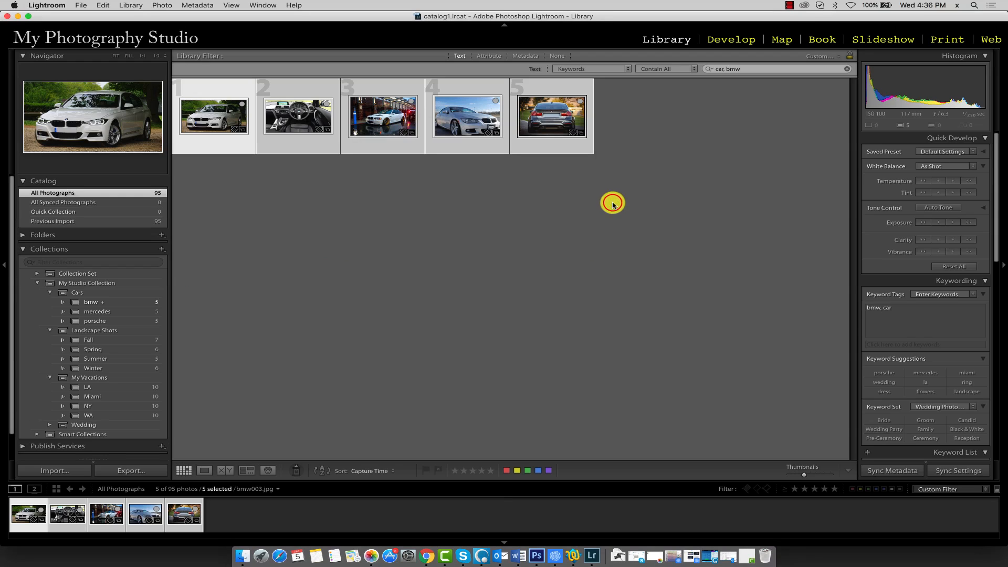
Create a collection named "Flowers" inside the Wedding collection set
scroll(121, 368, down, 1)
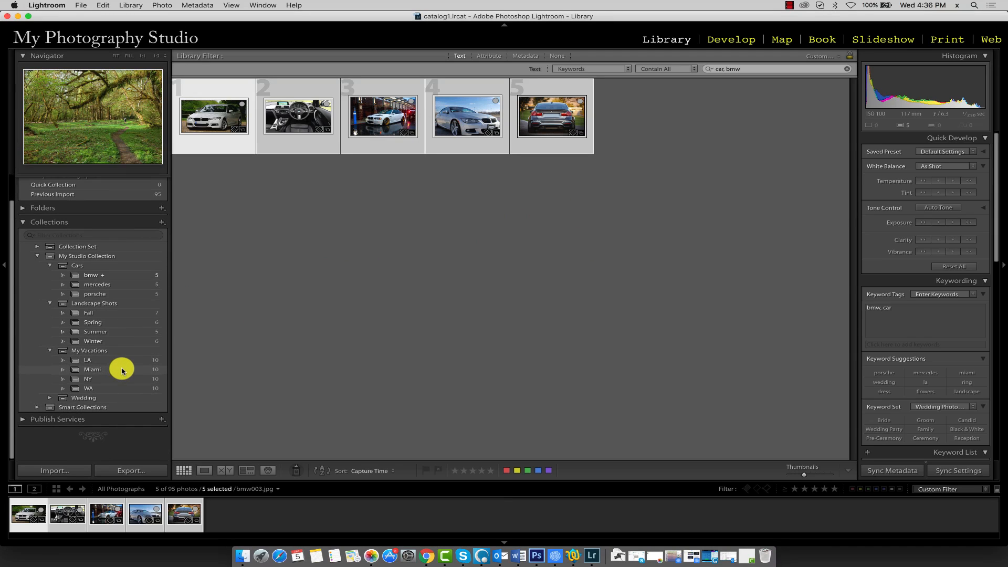
right_click(83, 399)
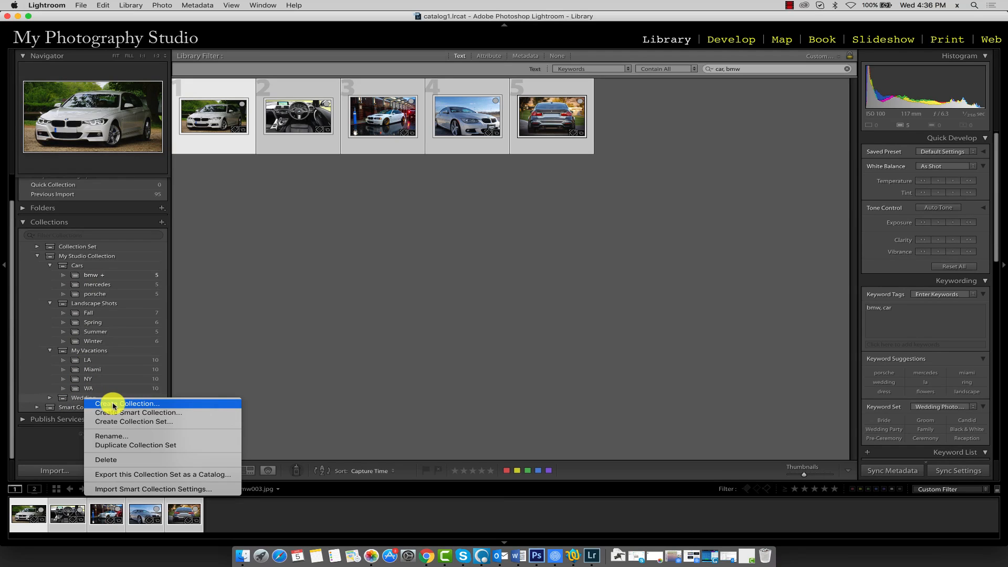
click(113, 405)
text(Flowers)
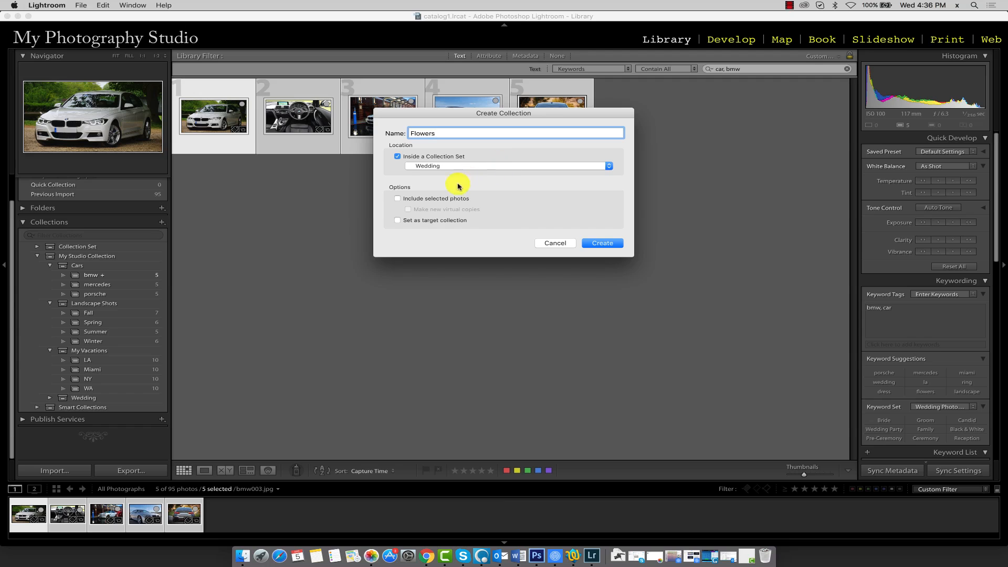
click(605, 245)
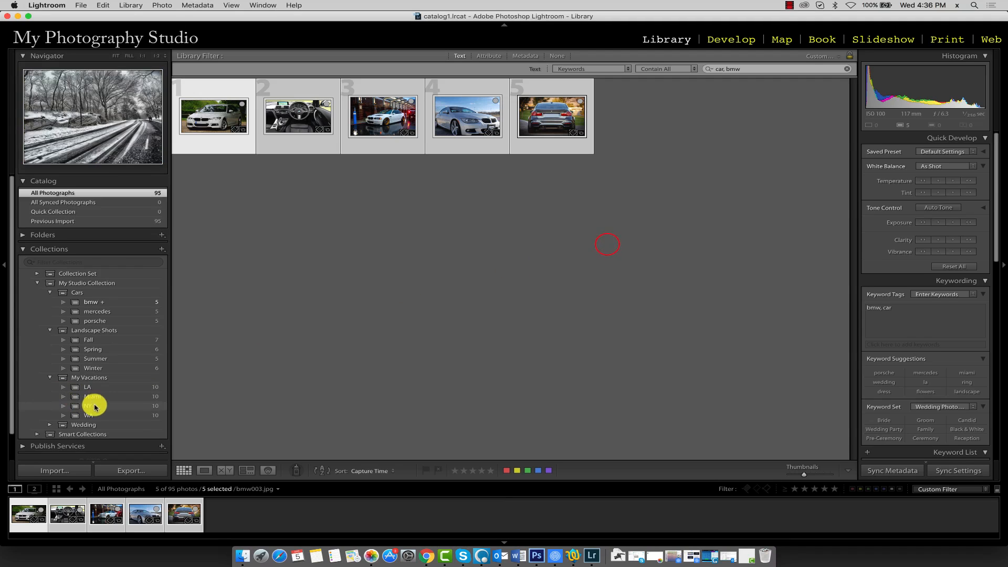
Create a collection named "Dresses" inside the Wedding collection set
right_click(93, 425)
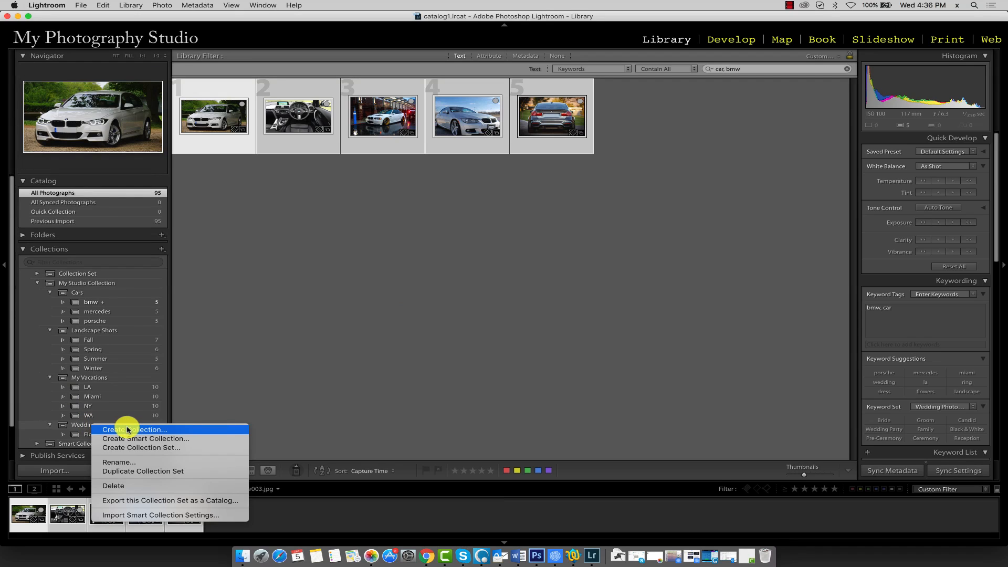
click(174, 429)
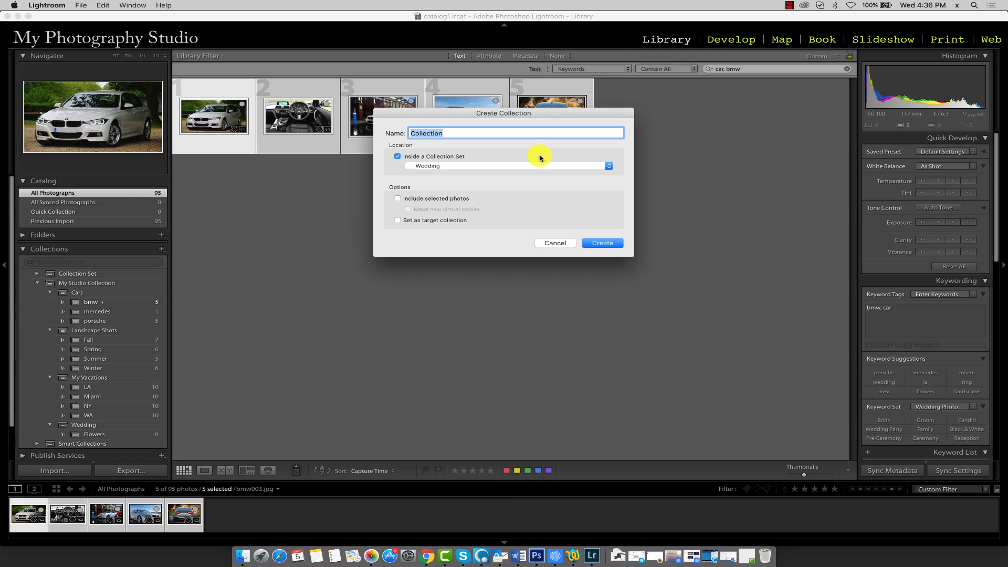
text(Dresses)
click(604, 243)
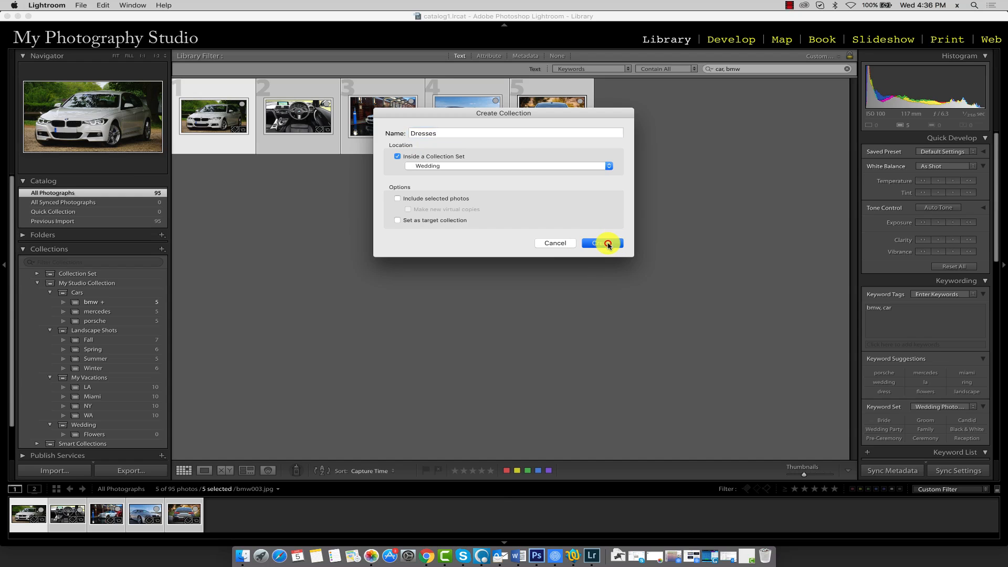
Create a collection named "Rings" inside the Wedding collection set
right_click(105, 424)
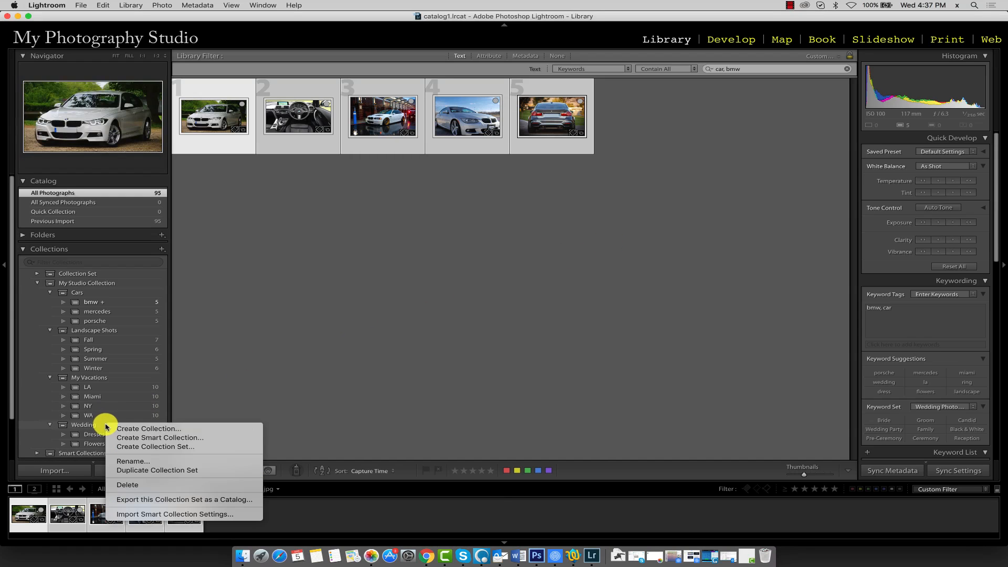
click(196, 425)
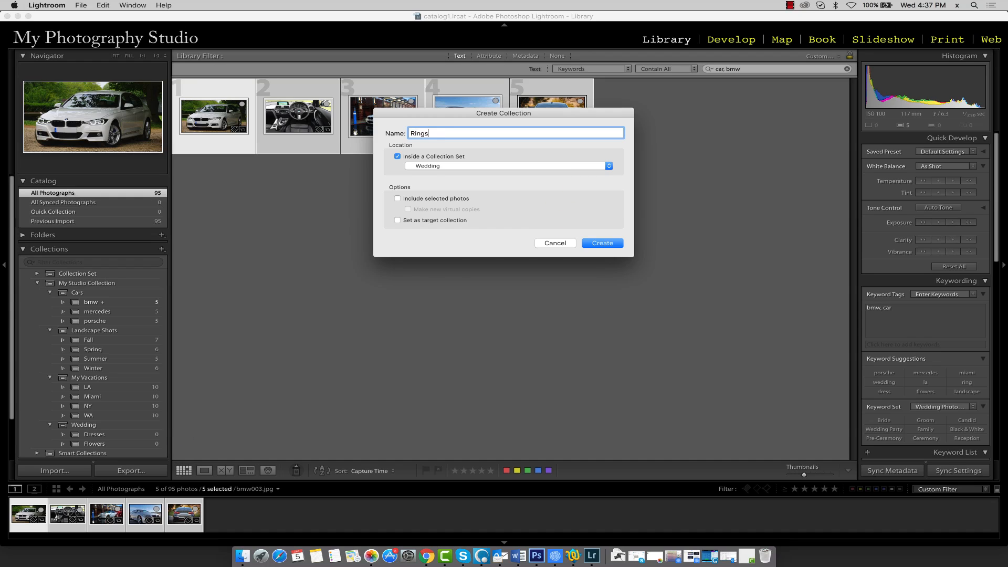
click(613, 245)
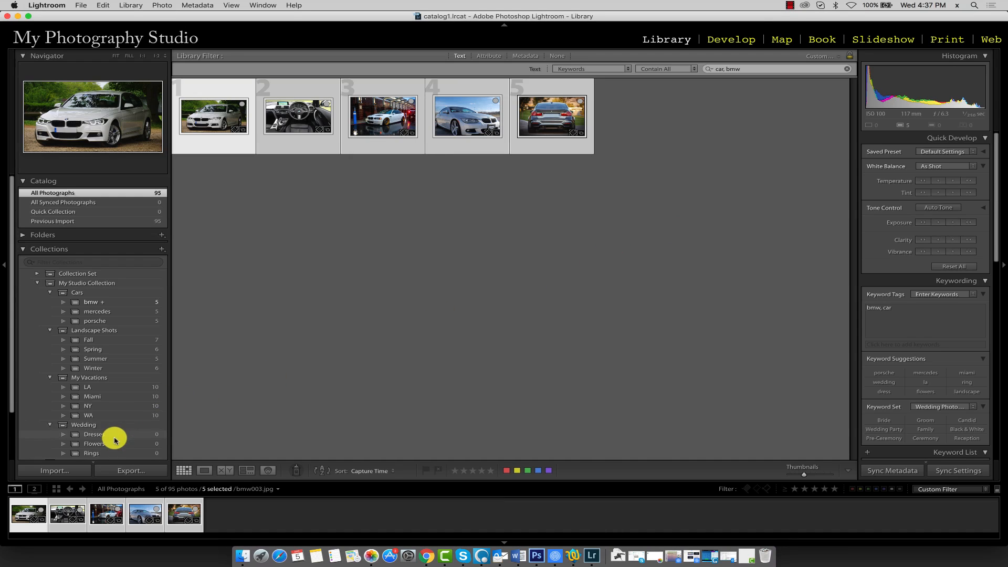
Filter All Photographs by the keywords "wedding, flowers"
scroll(112, 439, down, 1)
click(722, 72)
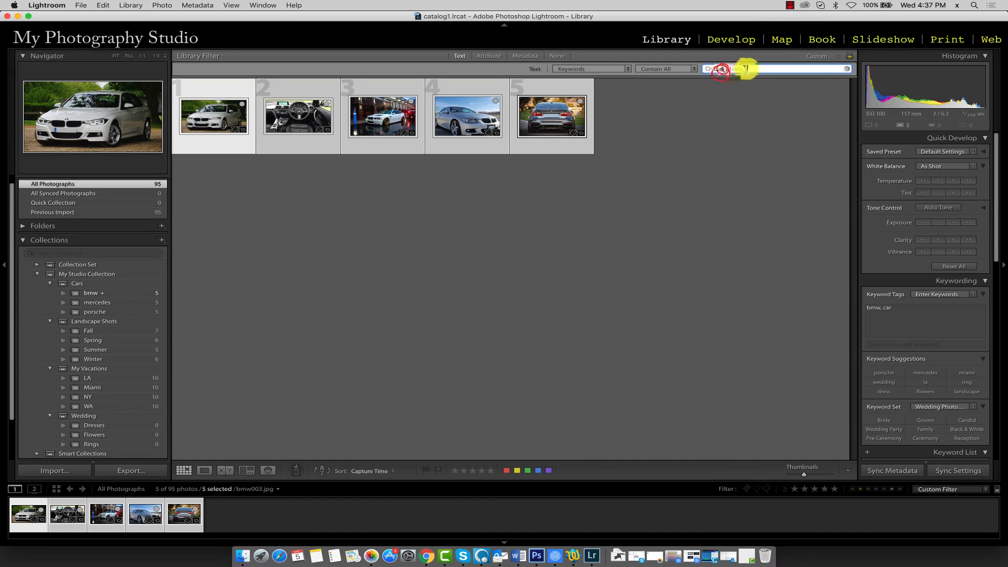
drag(747, 69, 695, 71)
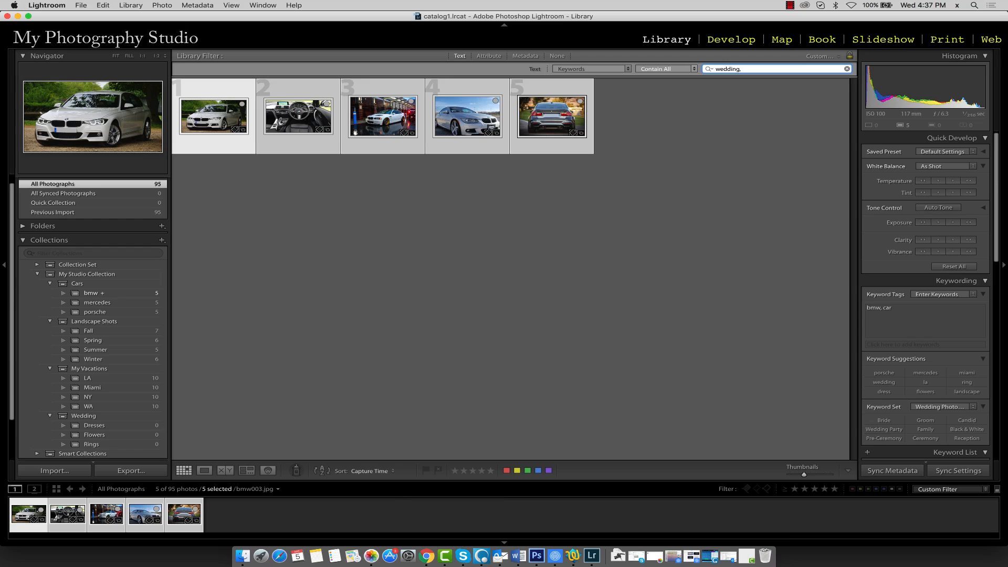
key(Return)
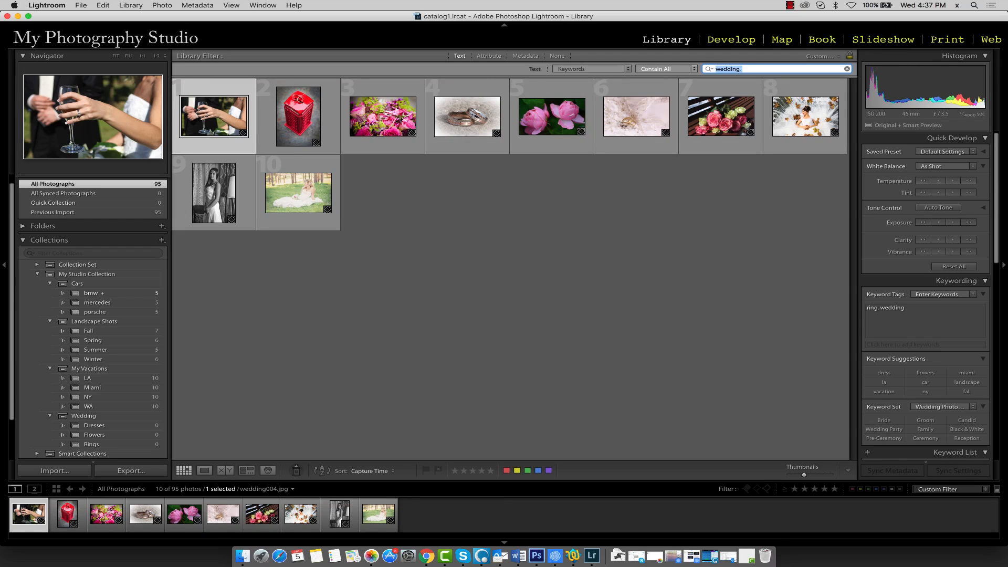
text(flow)
key(BackSpace)
key(BackSpace)
key(BackSpace)
key(BackSpace)
text(wedding)
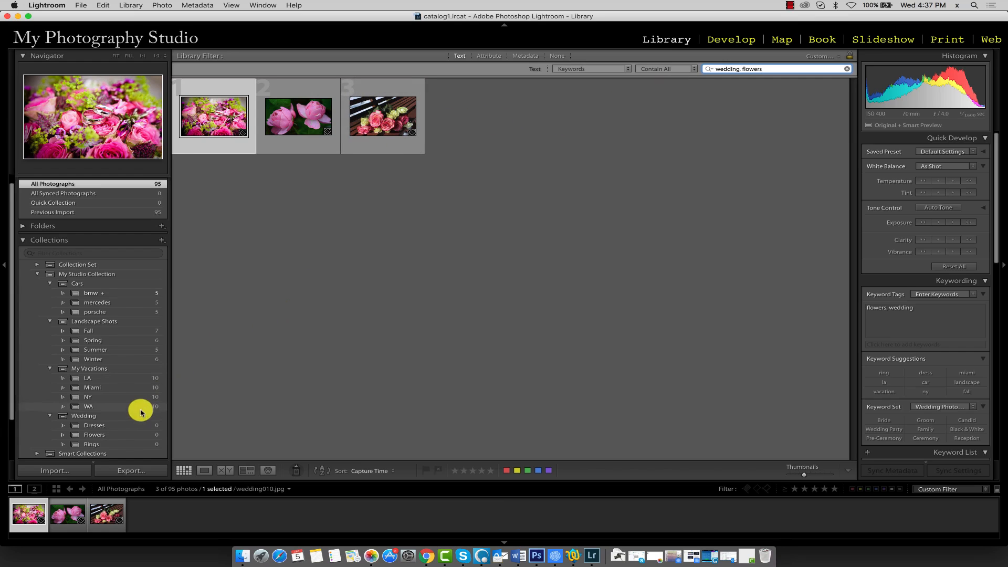
Set Flowers in the Wedding set as the target collection and add all the filtered flower photos to it
right_click(114, 437)
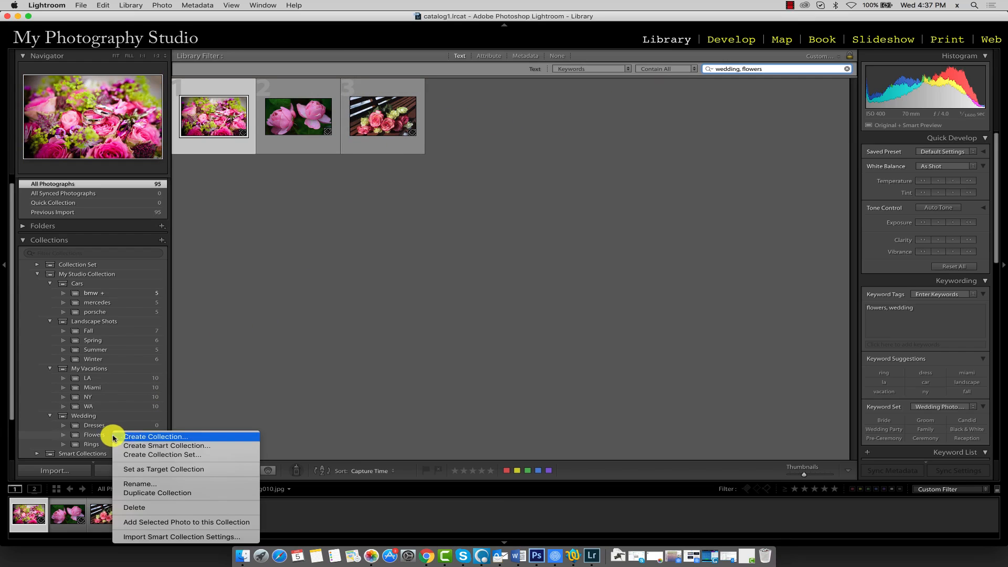
click(177, 469)
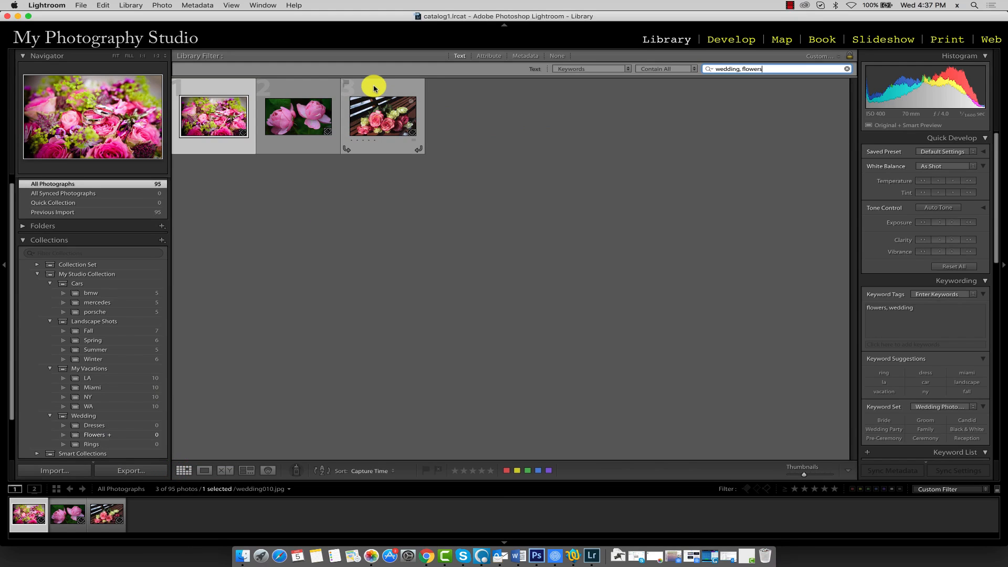
key(super+a)
key(b)
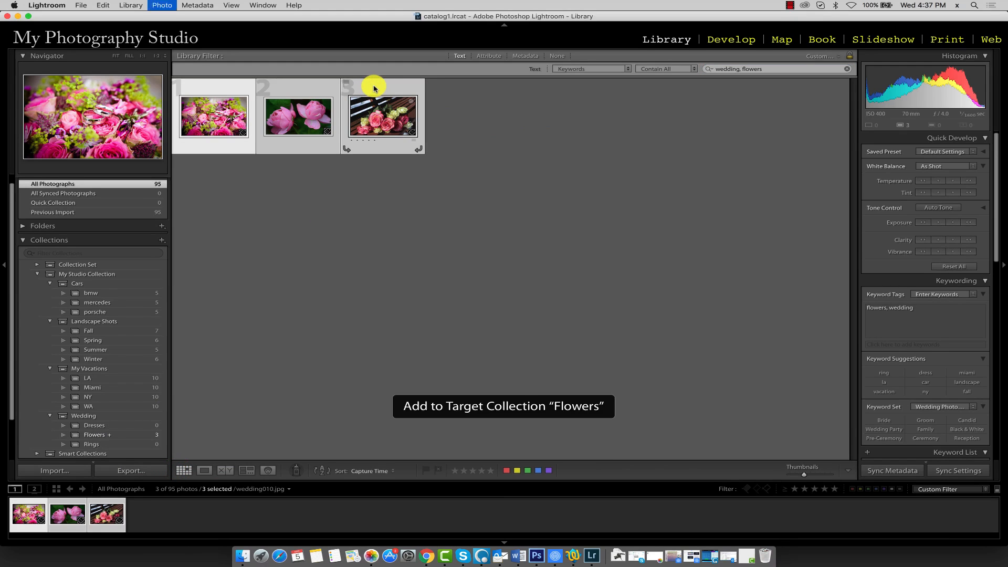
Set Rings in the Wedding set as the target collection and filter the photos by the keywords "wedding, ring"
right_click(117, 447)
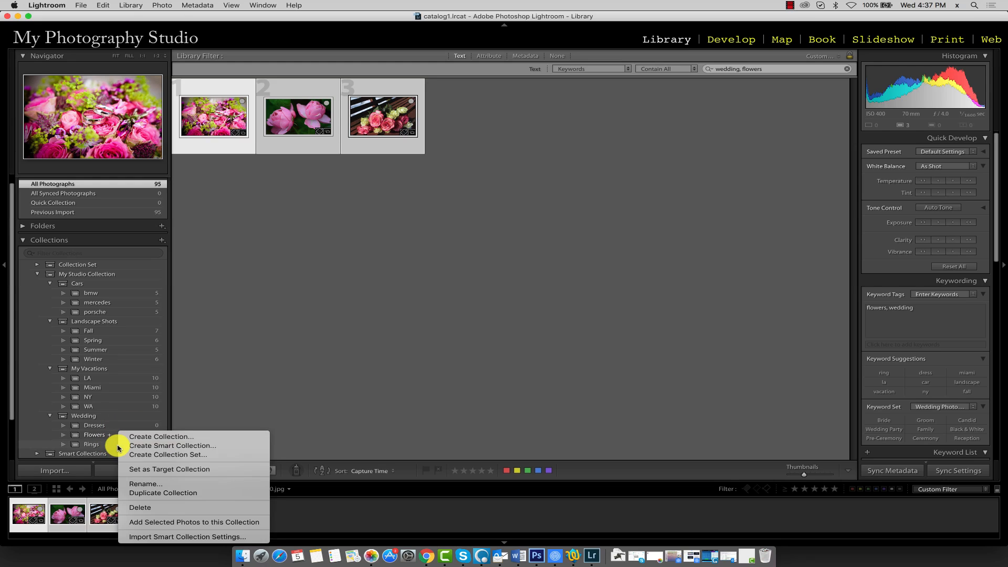
click(167, 470)
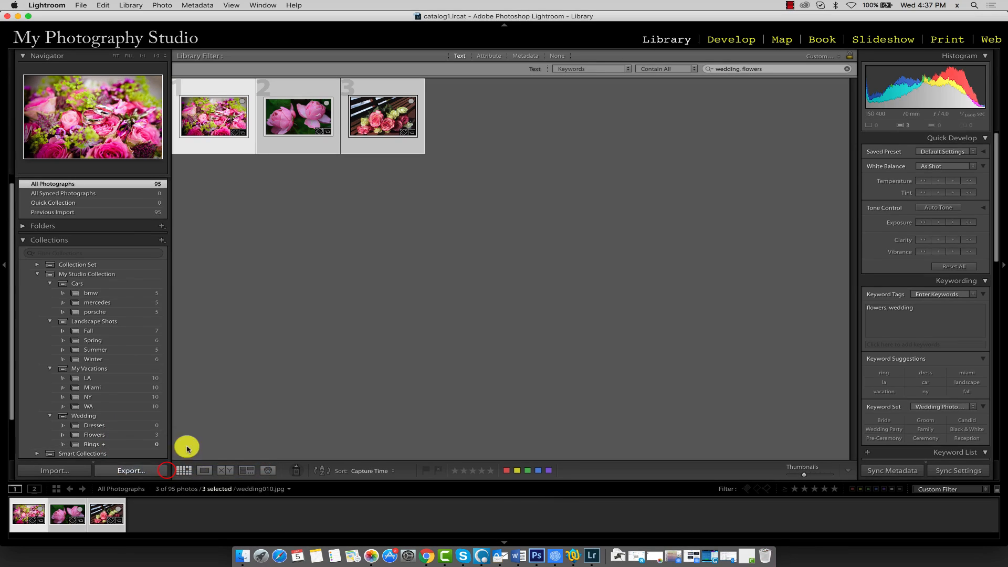
drag(742, 68, 773, 68)
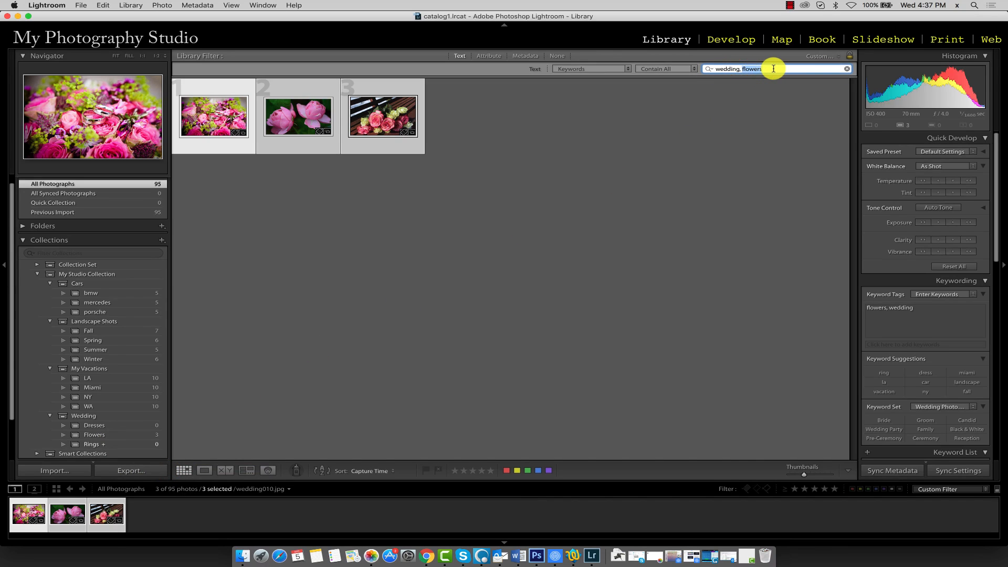
text(ring)
key(Return)
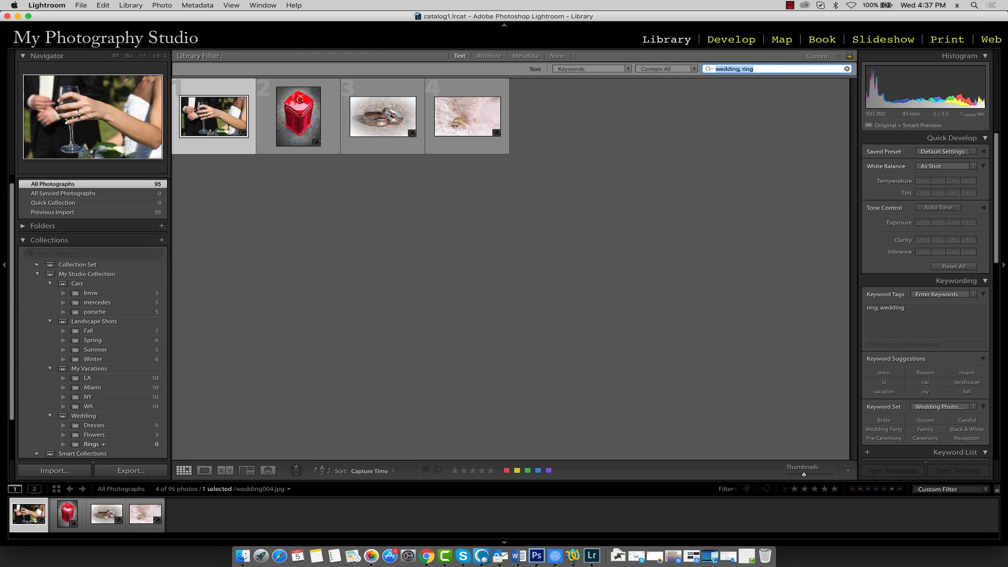
Add all the filtered ring photos to the Rings target collection
click(453, 89)
key(super+a)
key(b)
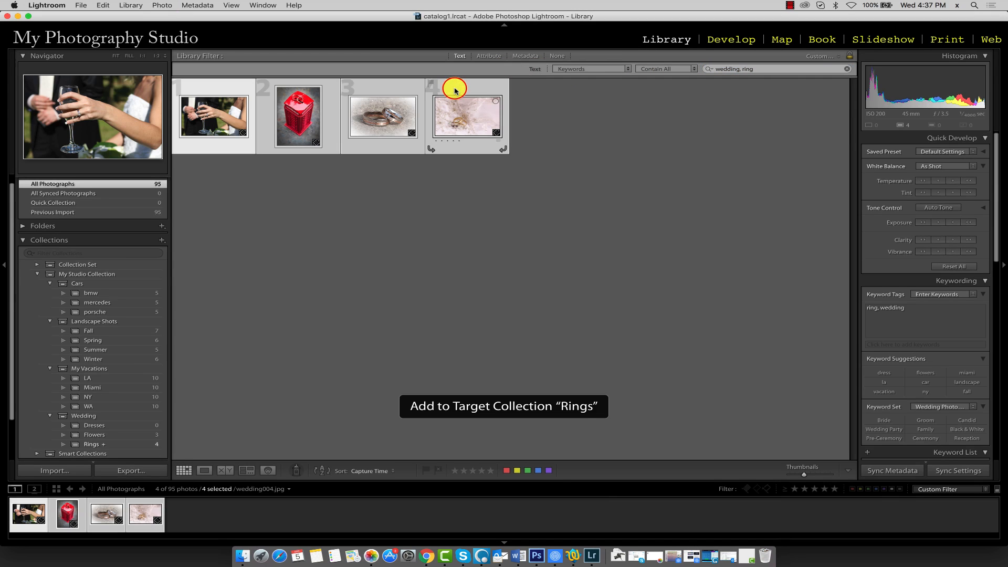
click(109, 429)
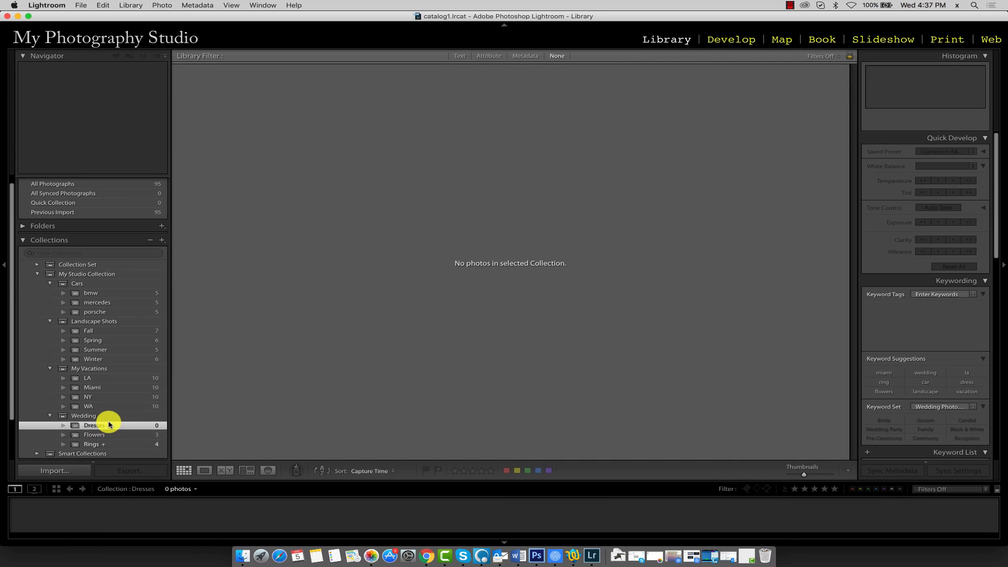
click(87, 186)
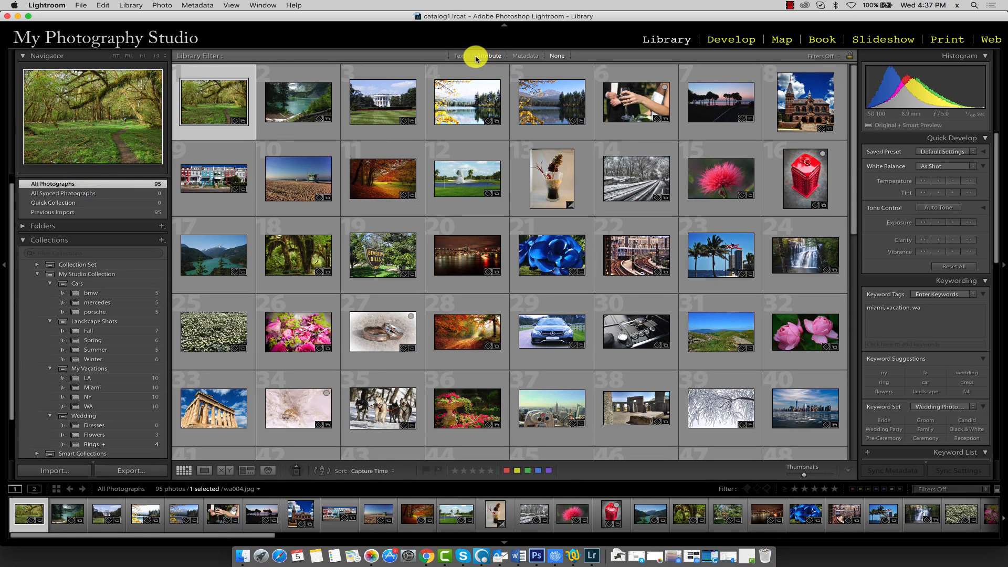
click(459, 56)
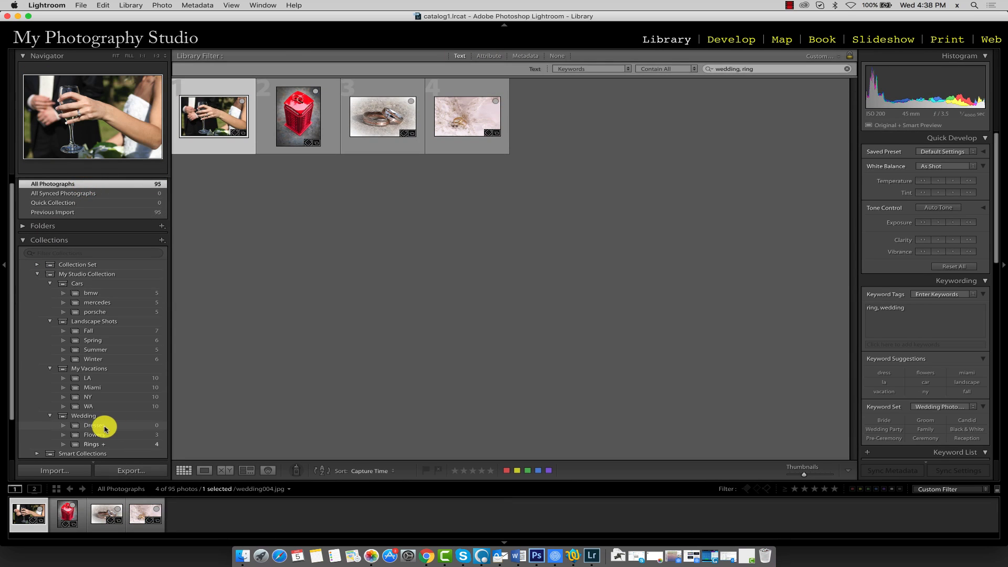
Set Dresses in the Wedding set as the target collection and filter the photos by the keywords "wedding, dress"
right_click(120, 427)
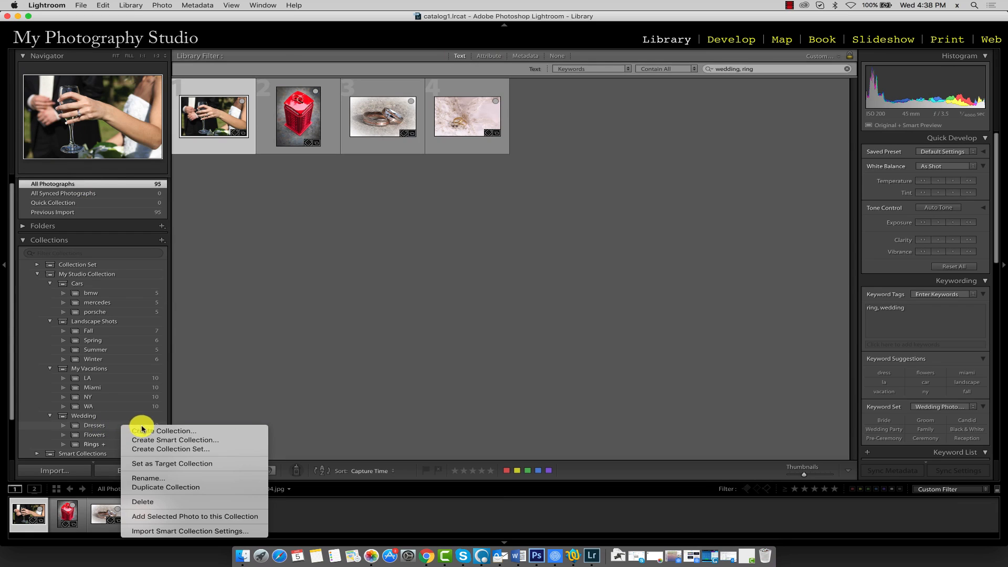
click(171, 464)
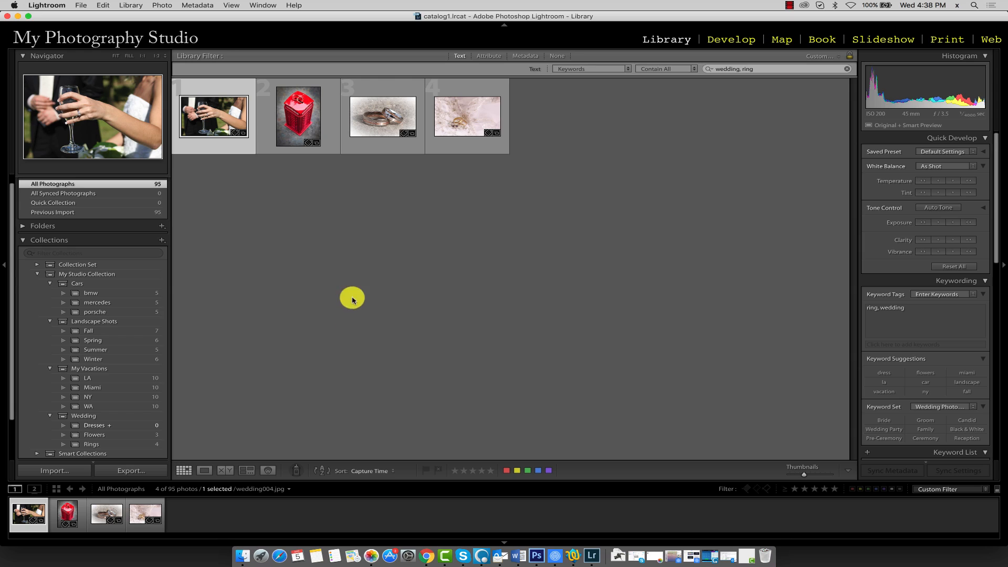
shift+click(470, 90)
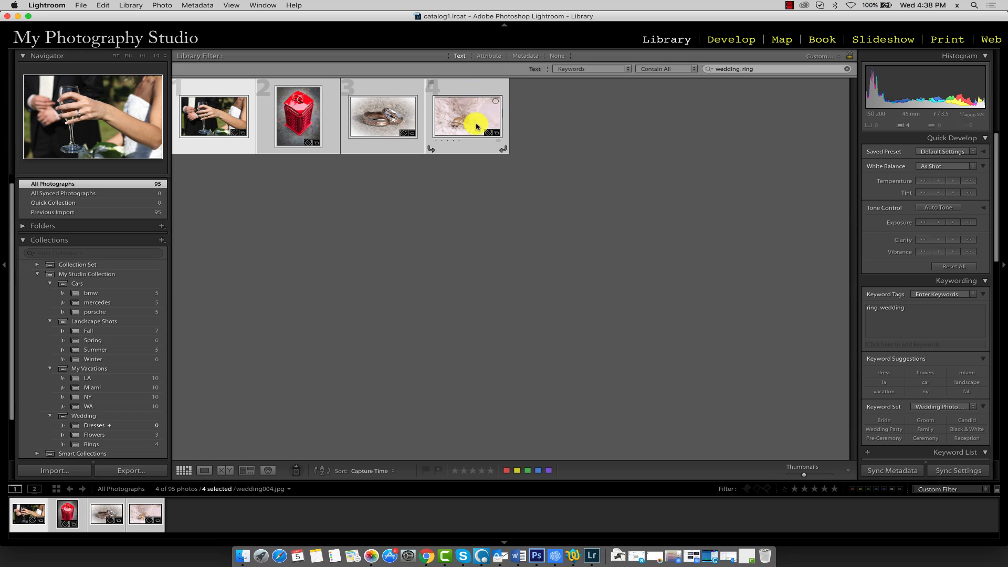
click(757, 68)
key(BackSpace)
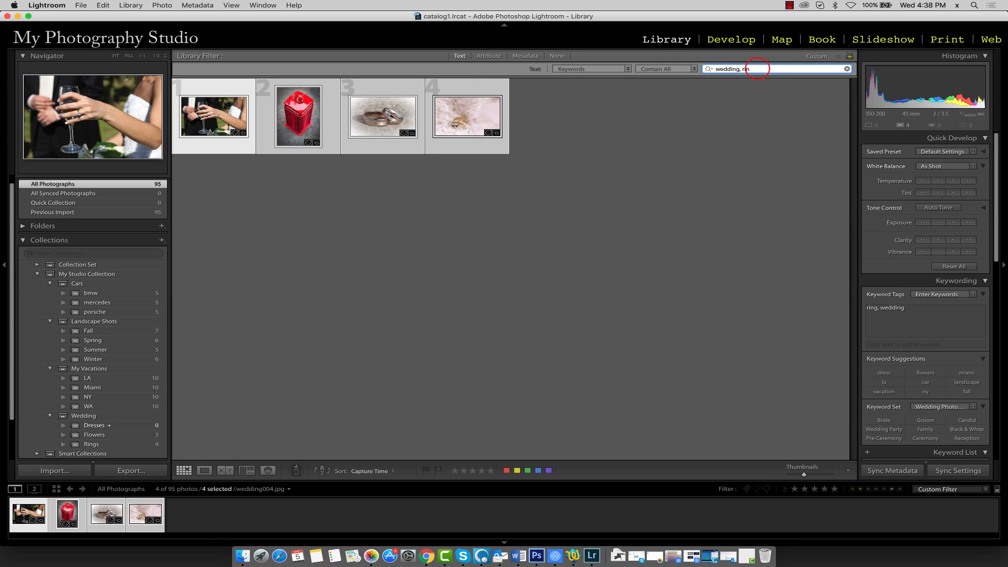
text(dre)
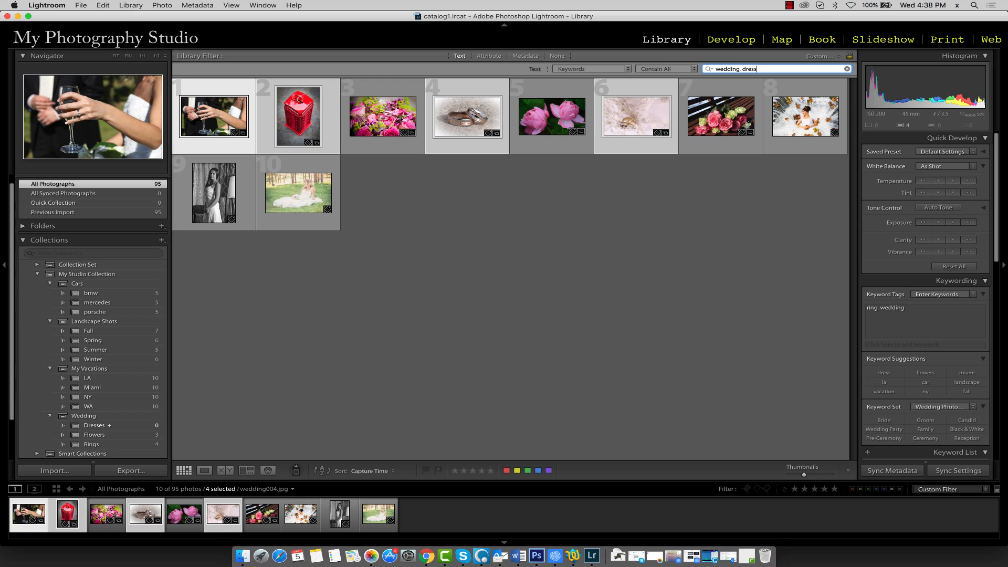
text(ss)
key(Return)
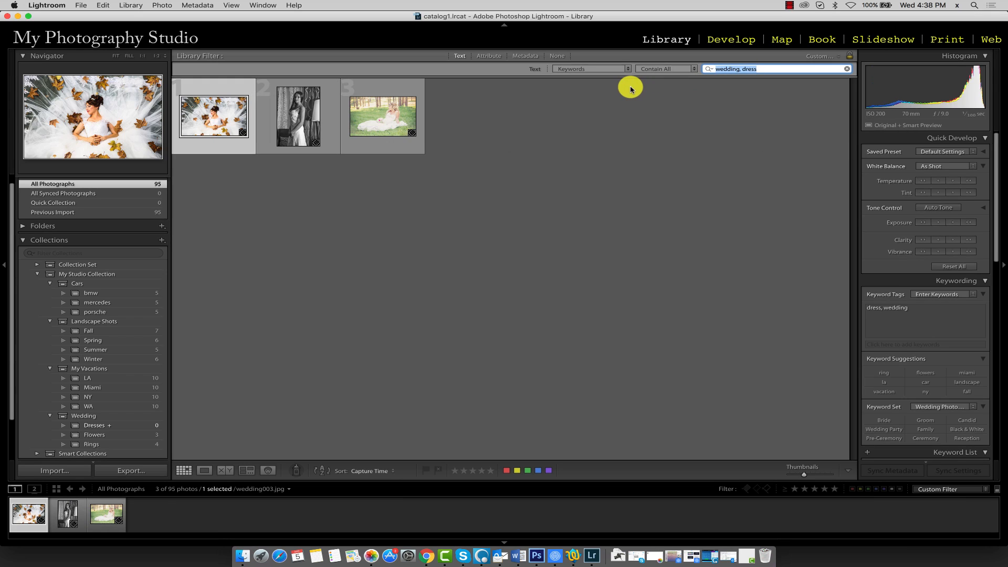
Add all the filtered dress photos to the Dresses target collection
shift+click(383, 89)
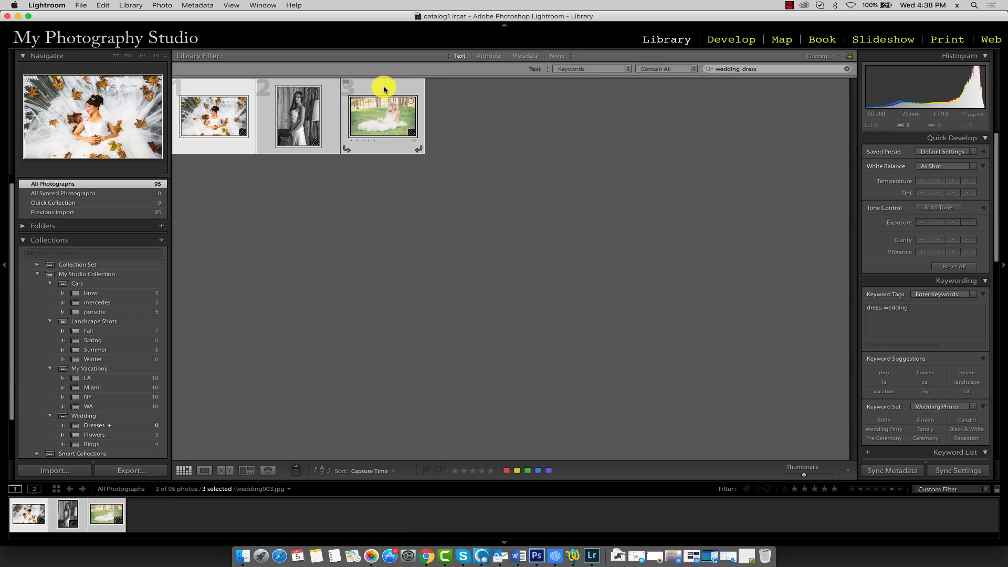
key(b)
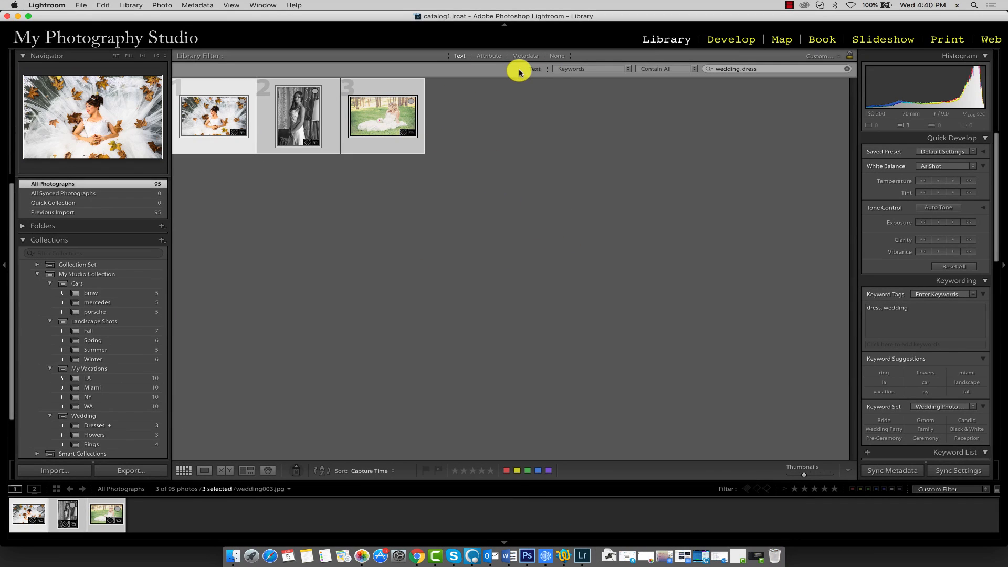
Turn off the library filter so the grid shows the whole catalog from its first photo
click(558, 57)
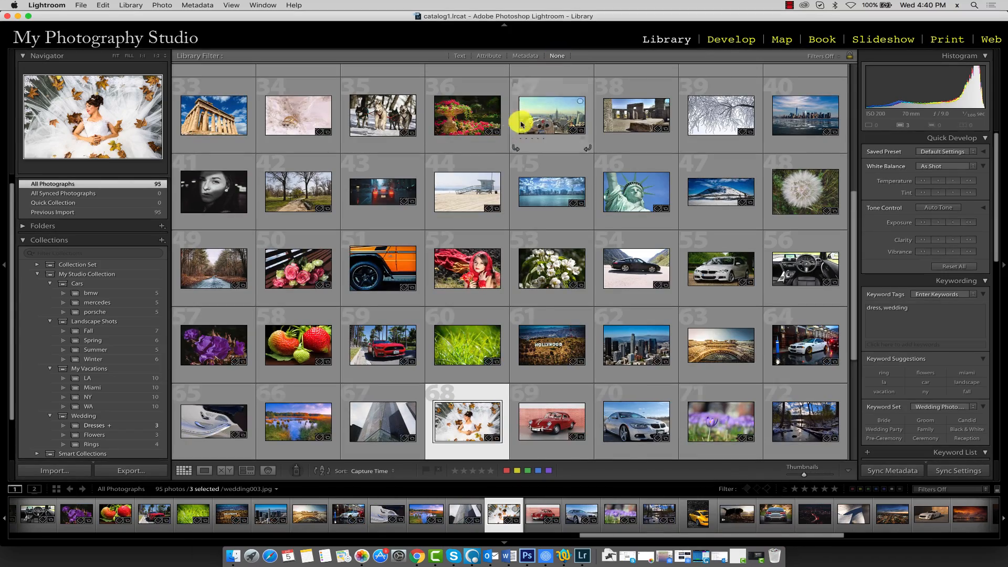
scroll(419, 181, up, 1)
scroll(419, 180, up, 5)
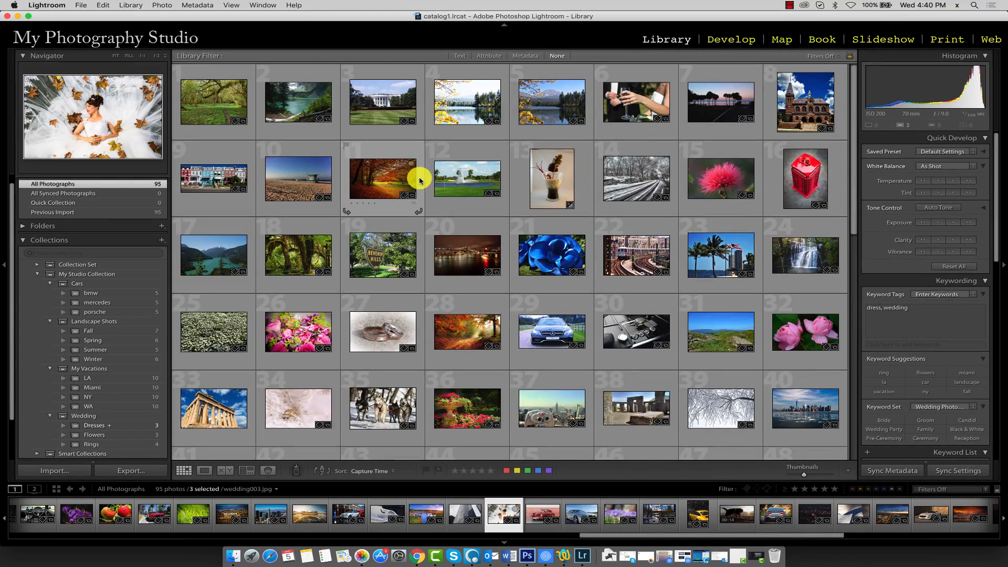